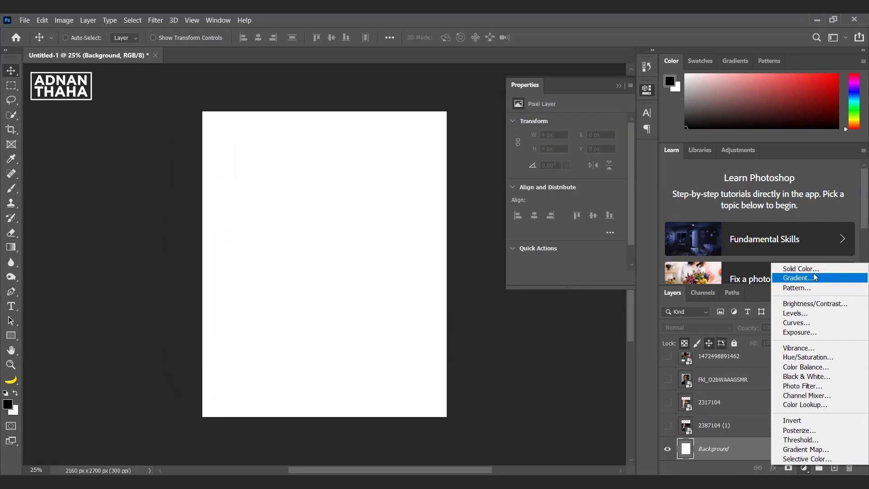
Add a Solid Color fill layer in #151515 above the white Background.
{"action": "left_click", "coordinate": [813, 270]}
{"action": "mouse_move", "coordinate": [647, 303]}
{"action": "left_mouse_down"}
{"action": "mouse_move", "coordinate": [568, 316]}
{"action": "mouse_move", "coordinate": [547, 335]}
{"action": "mouse_move", "coordinate": [547, 350]}
{"action": "left_mouse_up"}
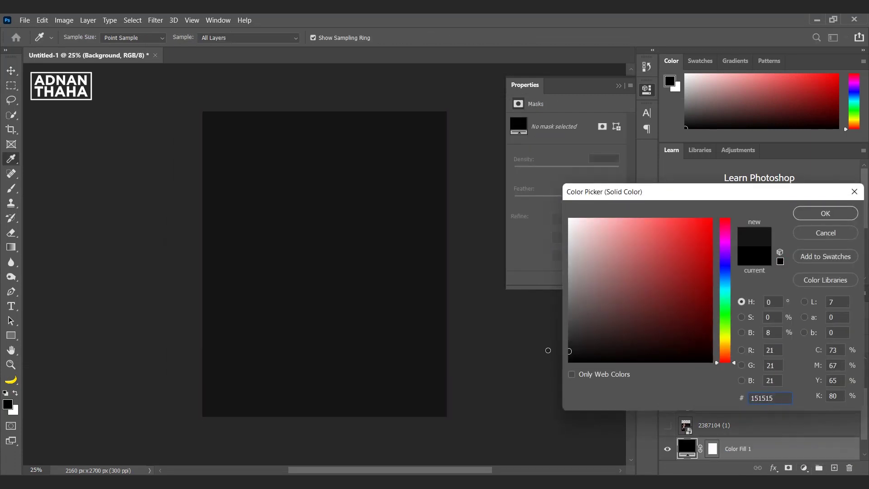
{"action": "left_click", "coordinate": [821, 215]}
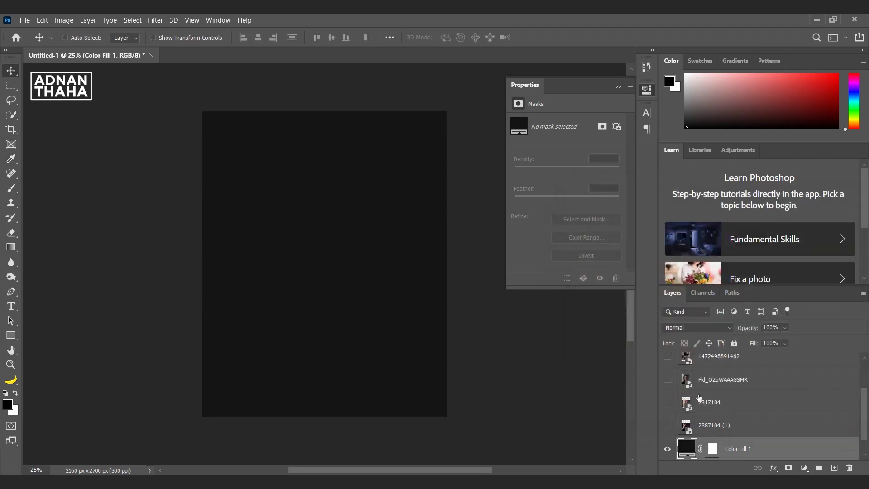
Show the headphones photo layer FkI_O2bWAAAGSMR and move it to about X -2744 px, Y 189 px.
{"action": "scroll", "coordinate": [699, 397], "scroll_direction": "up", "scroll_amount": 1}
{"action": "left_click", "coordinate": [667, 402]}
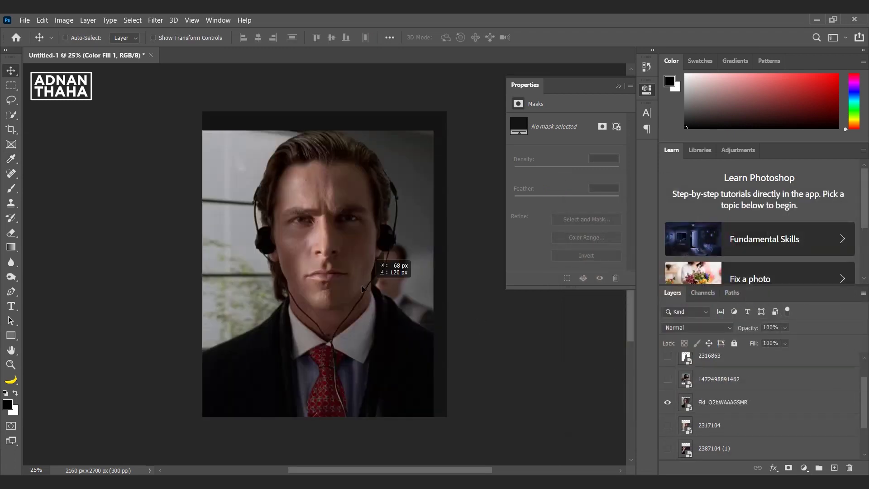
{"action": "left_click", "coordinate": [706, 380]}
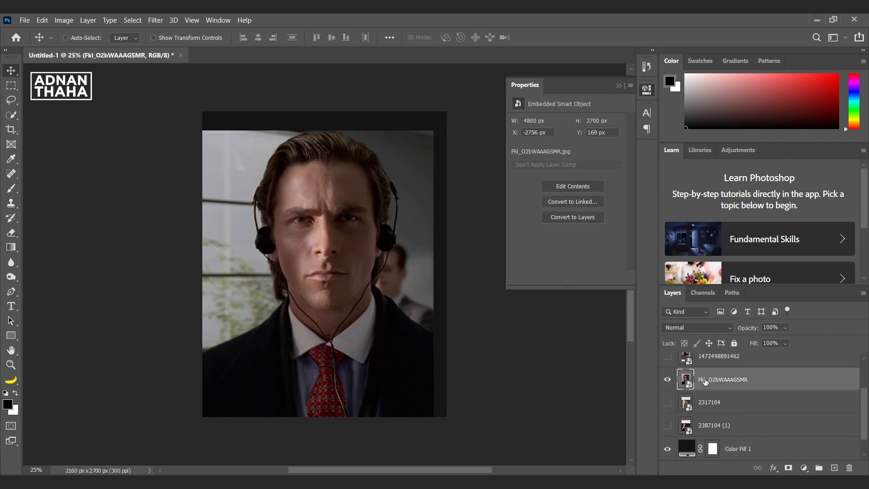
{"action": "mouse_move", "coordinate": [391, 284]}
{"action": "left_mouse_down"}
{"action": "mouse_move", "coordinate": [397, 277]}
{"action": "mouse_move", "coordinate": [391, 283]}
{"action": "left_mouse_up"}
Select the man wearing headphones, copy the selection to a new layer, and hide the original photo.
{"action": "left_click", "coordinate": [12, 115]}
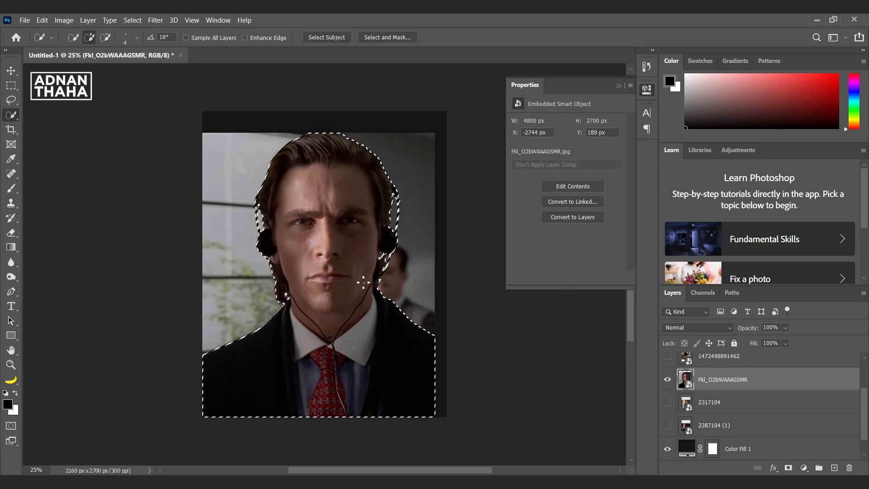
{"action": "key", "text": "ctrl+j"}
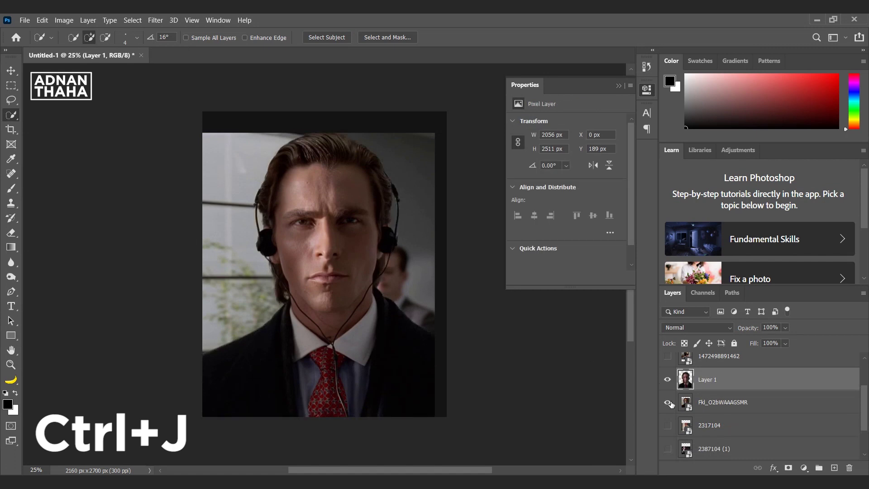
{"action": "left_click", "coordinate": [668, 402]}
Convert the headphones cutout to a smart object and move it left to about X -128 px.
{"action": "right_click", "coordinate": [718, 385]}
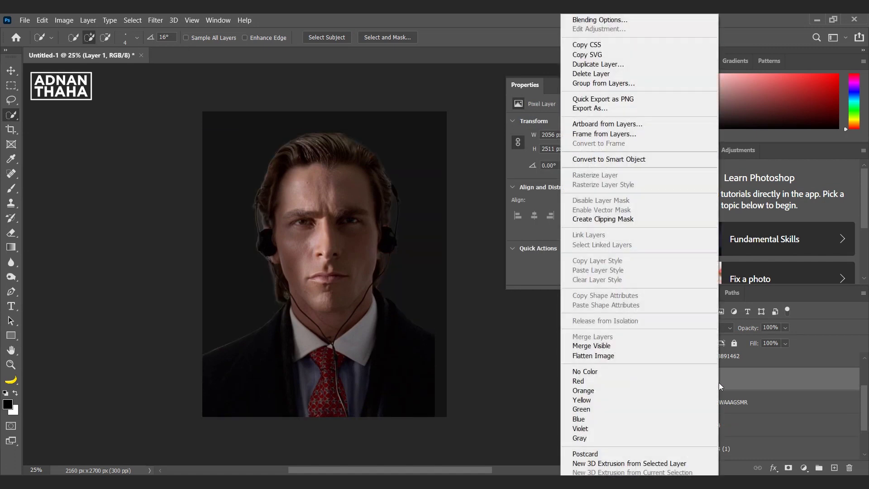
{"action": "left_click", "coordinate": [613, 158]}
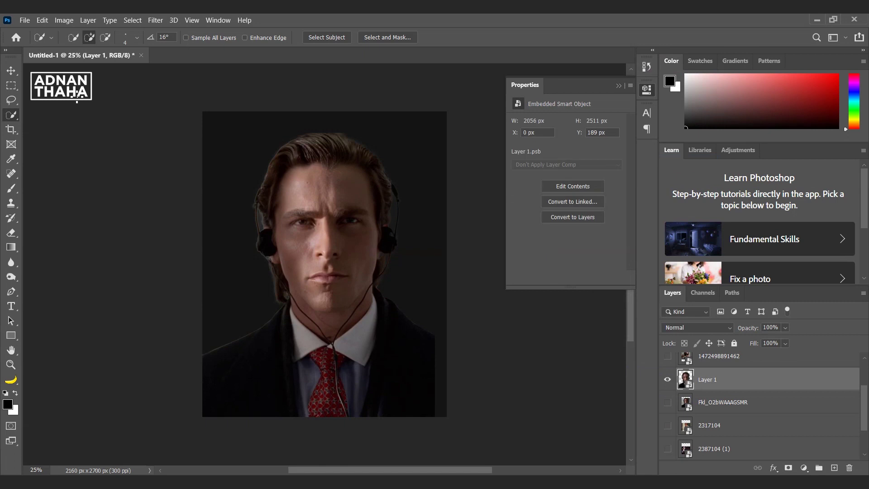
{"action": "left_click", "coordinate": [10, 71]}
{"action": "mouse_move", "coordinate": [340, 203]}
{"action": "left_mouse_down"}
{"action": "mouse_move", "coordinate": [327, 205]}
{"action": "mouse_move", "coordinate": [349, 208]}
{"action": "mouse_move", "coordinate": [325, 203]}
{"action": "left_mouse_up"}
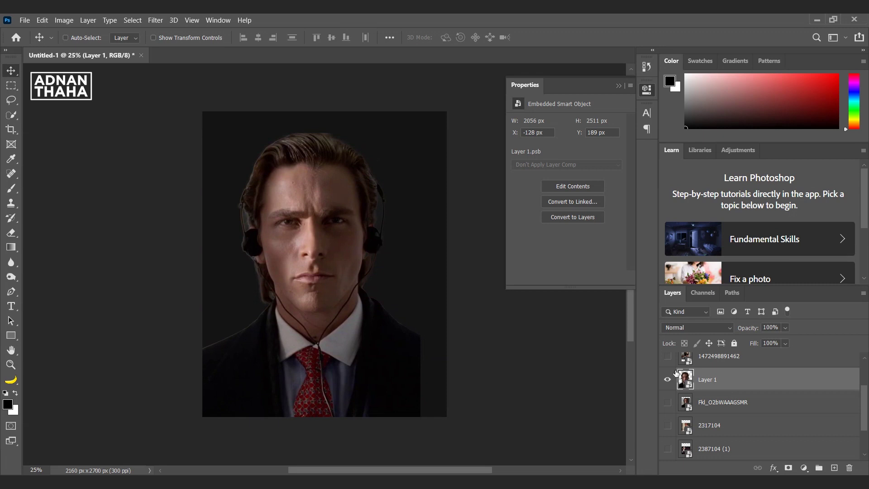
{"action": "left_click", "coordinate": [668, 381]}
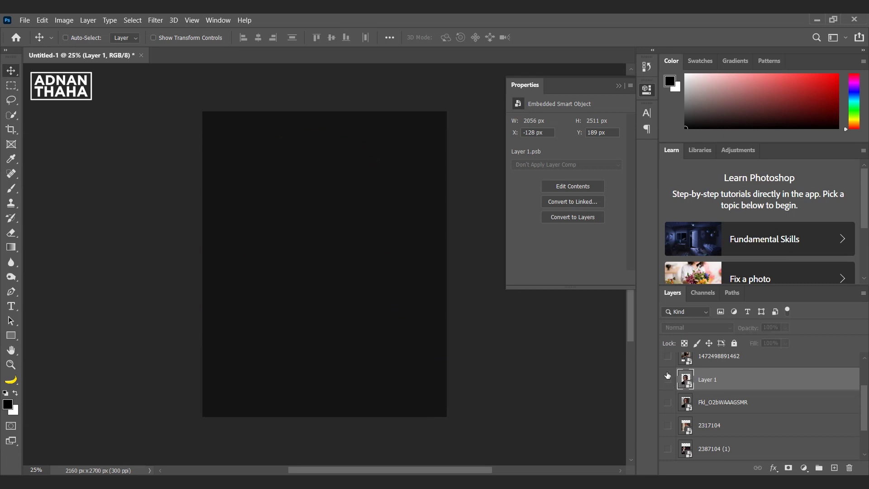
{"action": "left_click", "coordinate": [667, 357]}
{"action": "scroll", "coordinate": [667, 366], "scroll_direction": "up", "scroll_amount": 2}
{"action": "left_click", "coordinate": [702, 404]}
{"action": "left_click_drag", "start_coordinate": [324, 229], "coordinate": [309, 261]}
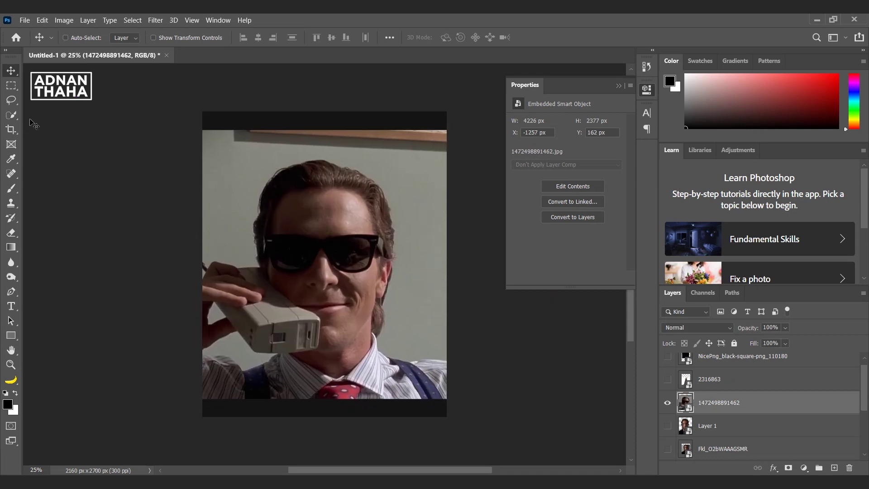
Select the man in sunglasses holding the phone, copy the selection to a new layer, and hide the original photo.
{"action": "left_click", "coordinate": [12, 115]}
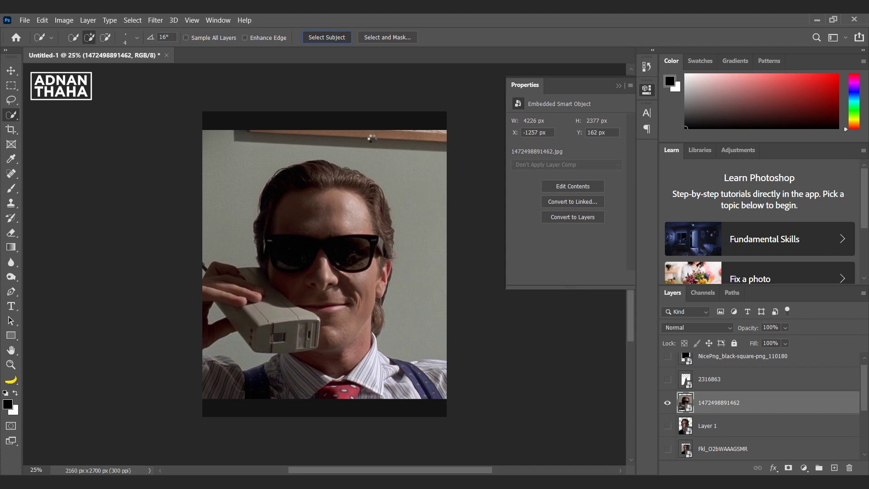
{"action": "key", "text": "ctrl+j"}
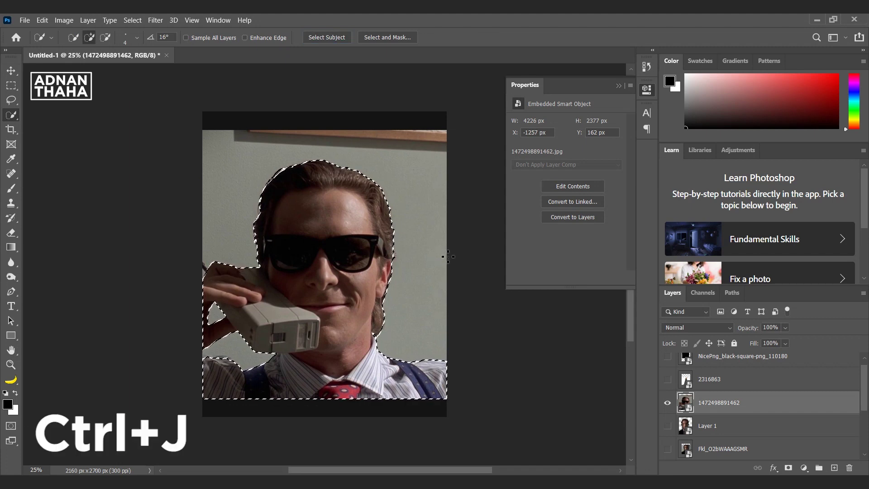
{"action": "left_click", "coordinate": [667, 426]}
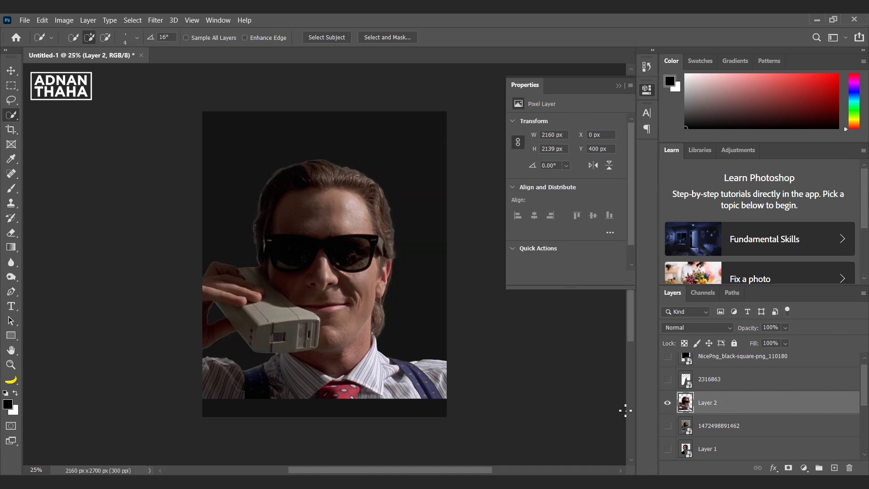
Convert the sunglasses cutout to a smart object and hide it.
{"action": "right_click", "coordinate": [767, 402]}
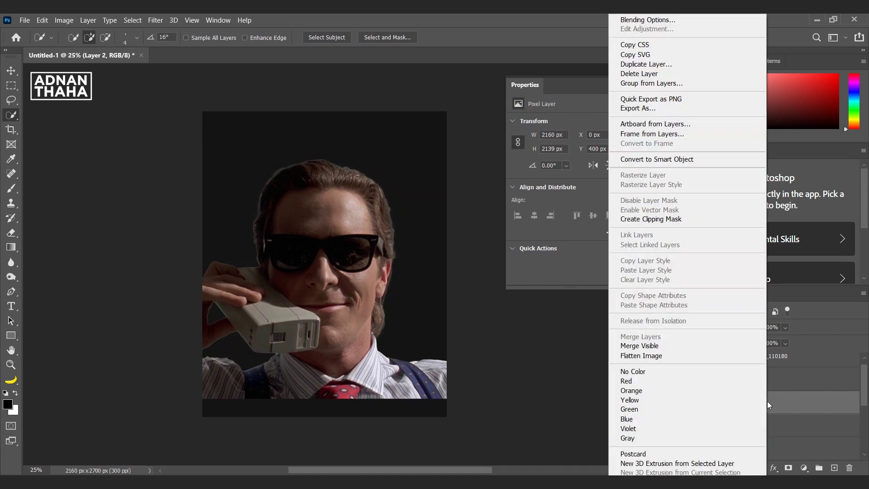
{"action": "left_click", "coordinate": [656, 159]}
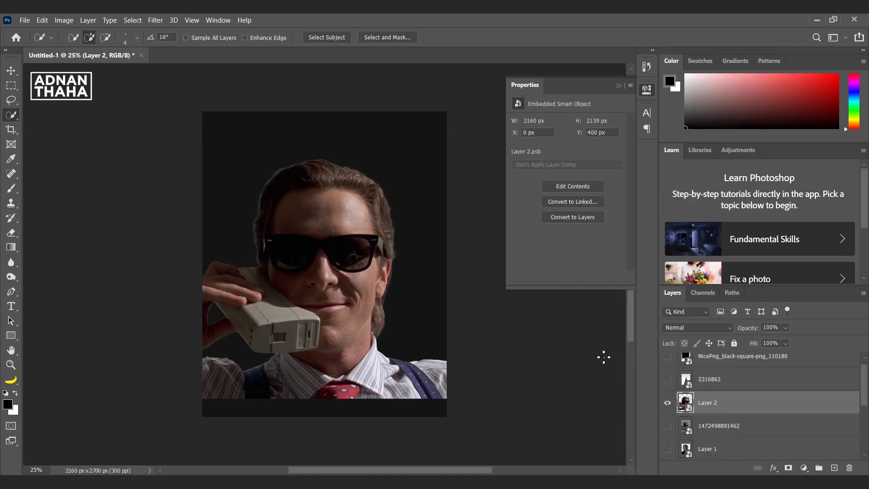
{"action": "left_click", "coordinate": [668, 402]}
Show the chainsaw photo layer 2316863 and move it up to about Y 521 px so the whole figure is on the canvas.
{"action": "left_click", "coordinate": [667, 379]}
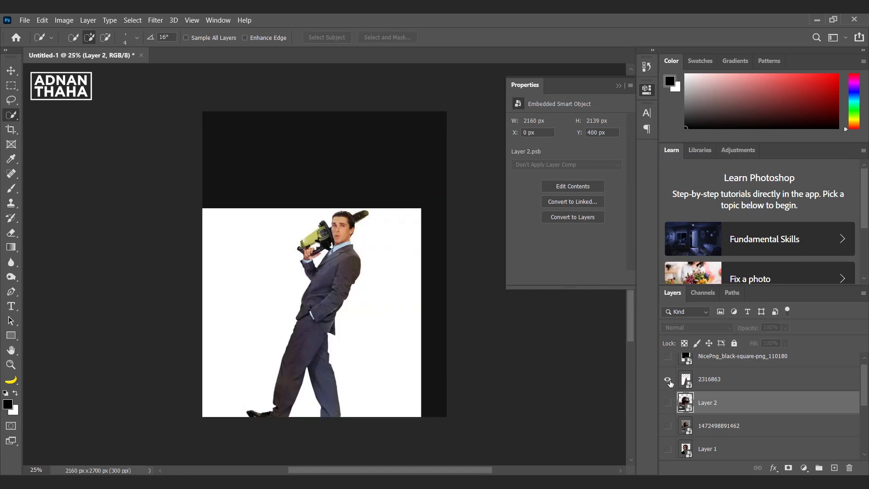
{"action": "left_click", "coordinate": [708, 384]}
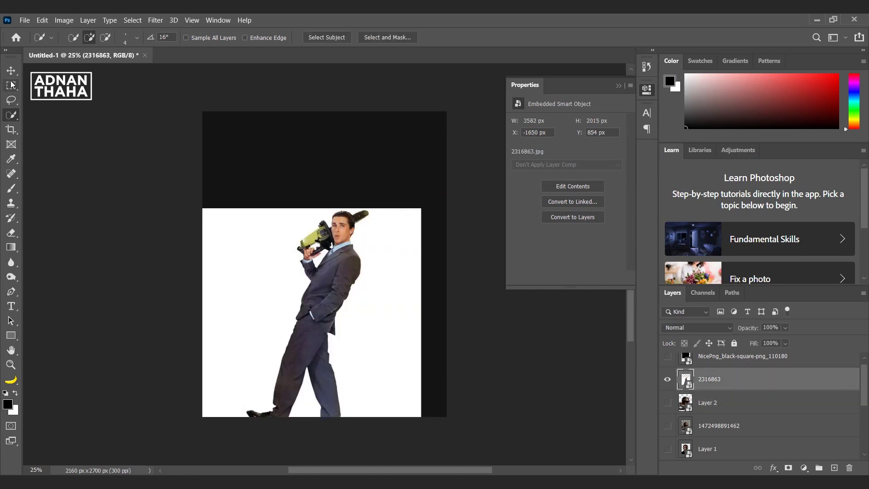
{"action": "key", "text": "v"}
{"action": "left_click_drag", "start_coordinate": [335, 279], "coordinate": [334, 241]}
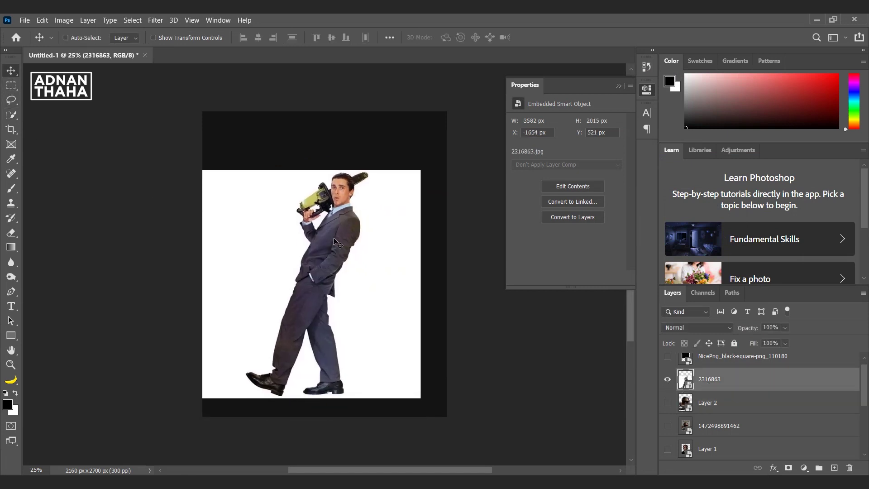
Select the man with the chainsaw in photo layer 2316863 using Select Subject.
{"action": "left_click", "coordinate": [12, 115]}
{"action": "left_click", "coordinate": [330, 37]}
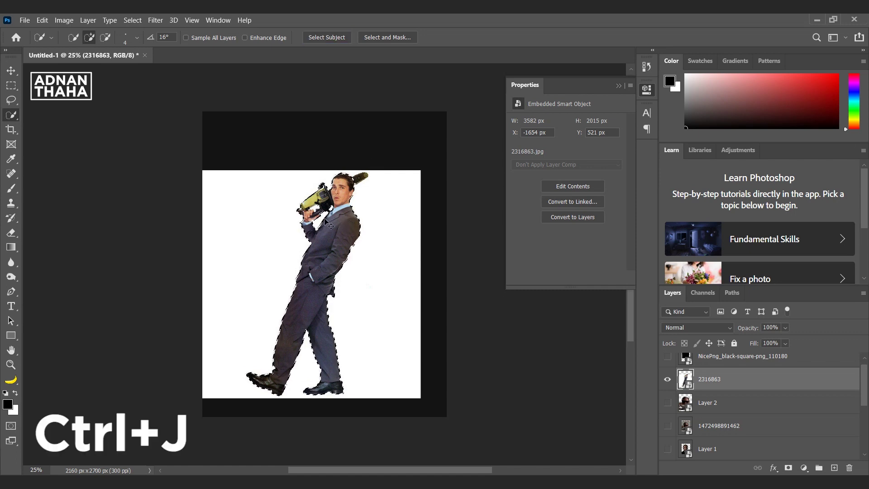
Subtract the white gap inside the chainsaw's handle from the selection with the Quick Selection tool.
{"action": "scroll", "coordinate": [345, 227], "scroll_direction": "up", "scroll_amount": 3}
{"action": "scroll", "coordinate": [343, 202], "scroll_direction": "up", "scroll_amount": 3}
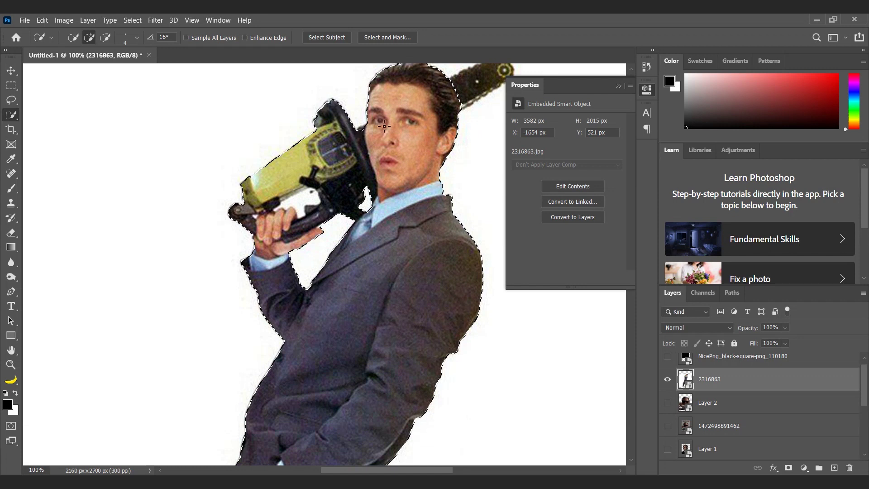
{"action": "scroll", "coordinate": [389, 212], "scroll_direction": "up", "scroll_amount": 3}
{"action": "scroll", "coordinate": [389, 212], "scroll_direction": "right", "scroll_amount": 2}
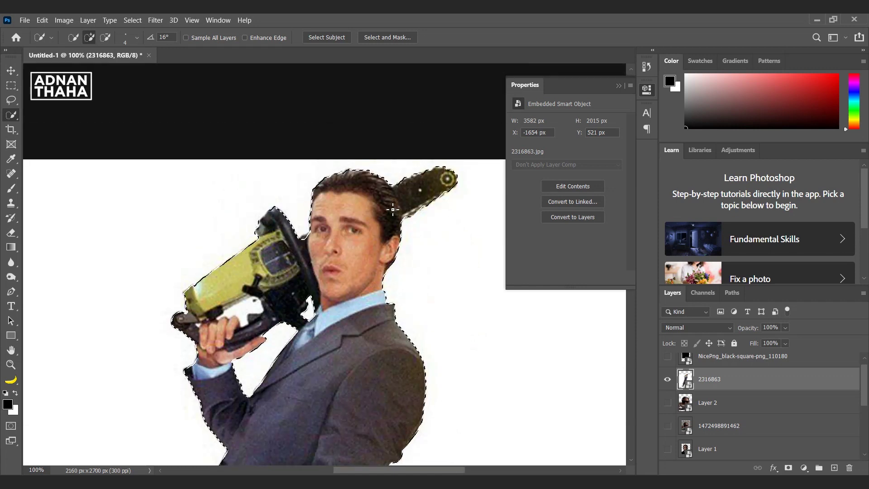
{"action": "key", "text": "ctrl+d"}
{"action": "scroll", "coordinate": [300, 286], "scroll_direction": "down", "scroll_amount": 1}
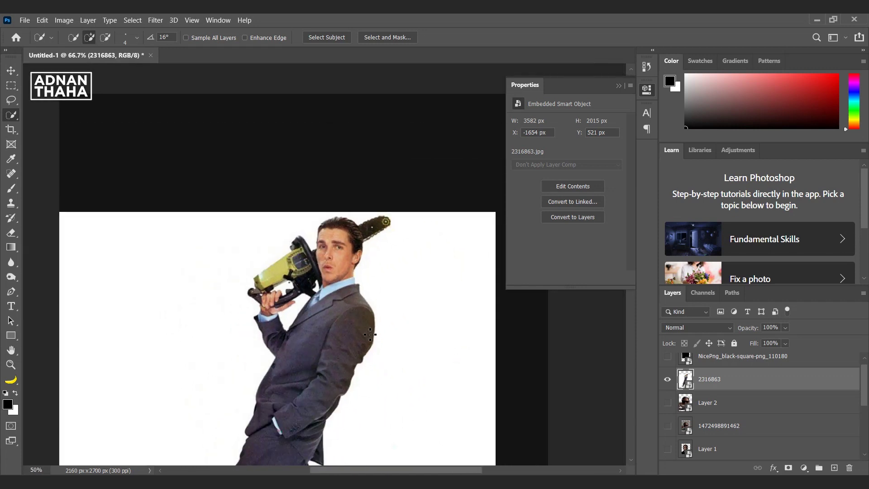
{"action": "scroll", "coordinate": [369, 334], "scroll_direction": "up", "scroll_amount": 1}
{"action": "left_click_drag", "start_coordinate": [281, 333], "coordinate": [293, 239]}
{"action": "key", "text": "ctrl+shift+d"}
{"action": "key", "text": "alt"}
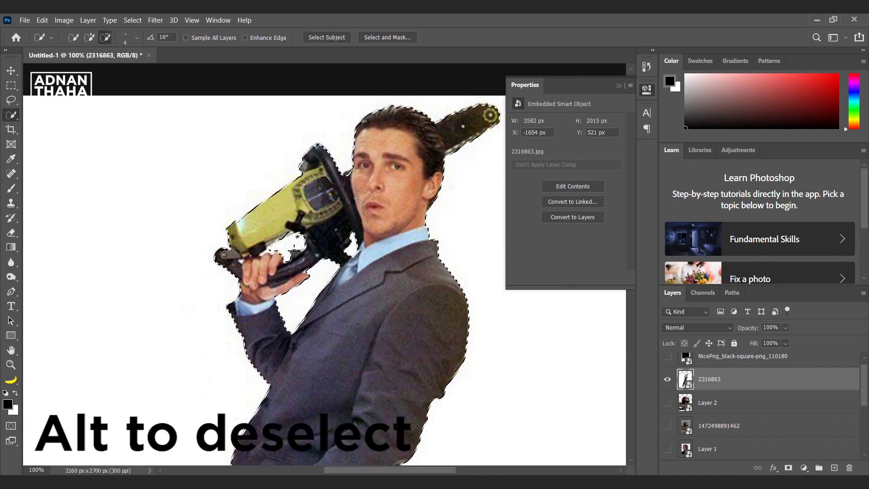
{"action": "left_click_drag", "start_coordinate": [296, 248], "coordinate": [265, 255]}
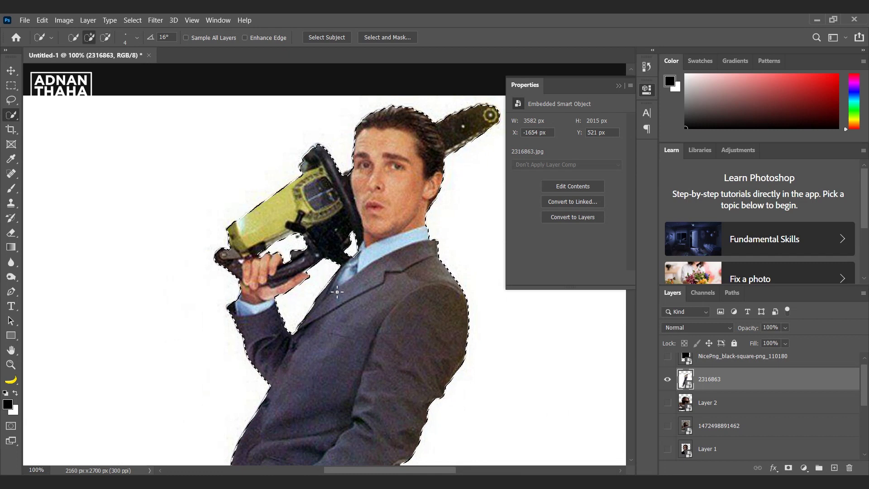
{"action": "scroll", "coordinate": [337, 292], "scroll_direction": "down", "scroll_amount": 2}
{"action": "key", "text": "ctrl+d"}
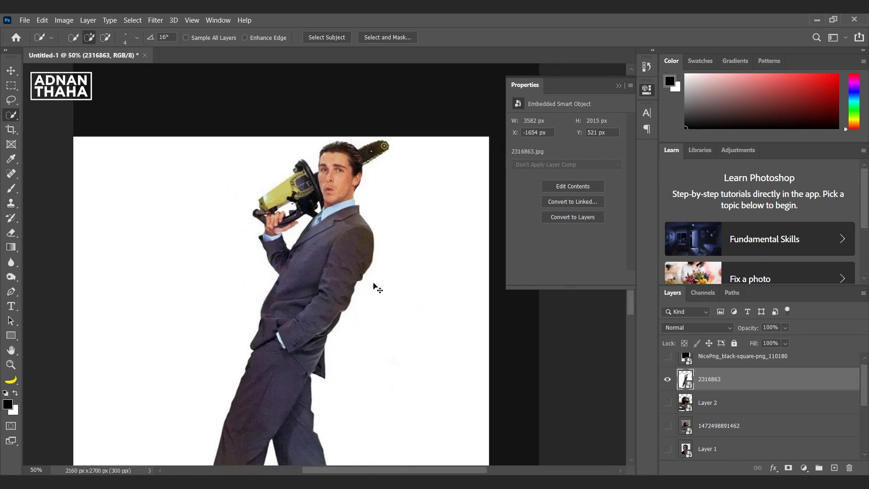
{"action": "scroll", "coordinate": [379, 287], "scroll_direction": "down", "scroll_amount": 1}
{"action": "scroll", "coordinate": [383, 299], "scroll_direction": "down", "scroll_amount": 1}
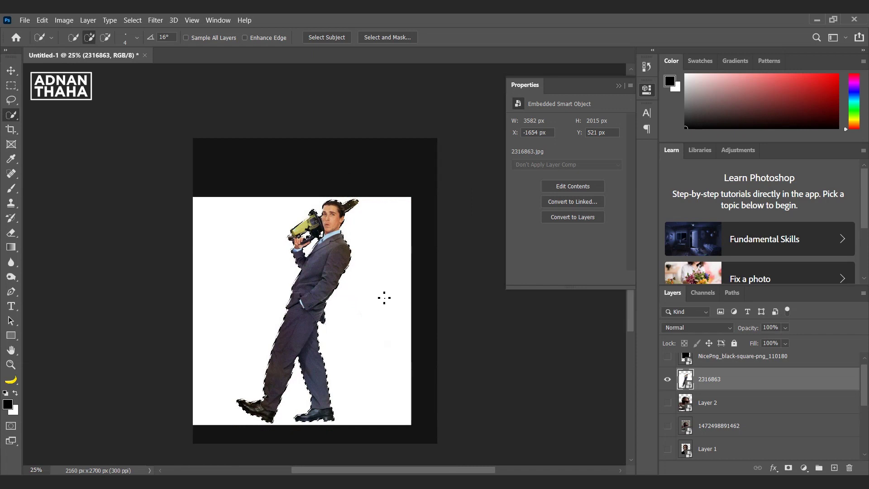
Copy the selected man with the chainsaw to a new layer and hide the original photo 2316863.
{"action": "key", "text": "j"}
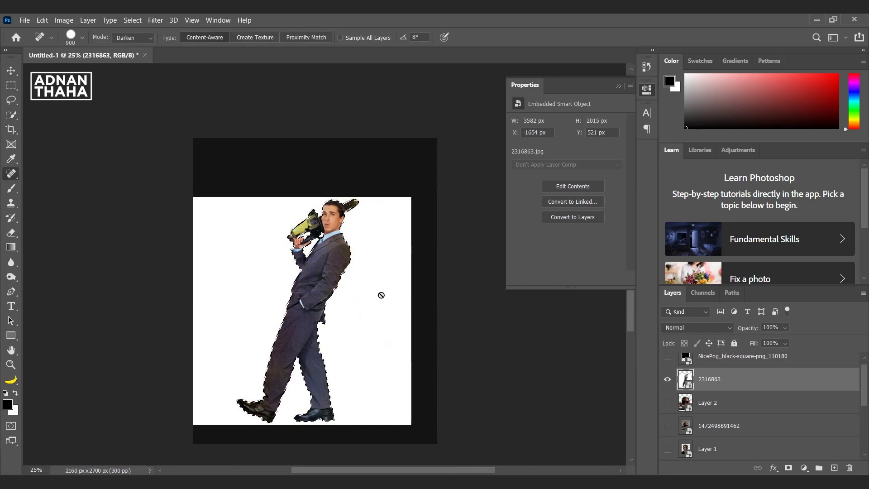
{"action": "left_click", "coordinate": [10, 73]}
{"action": "key", "text": "ctrl+j"}
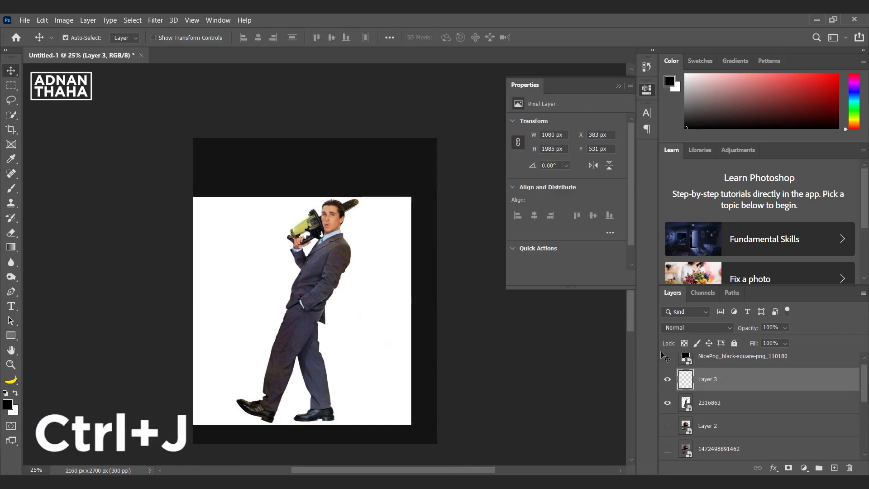
{"action": "left_click", "coordinate": [668, 403]}
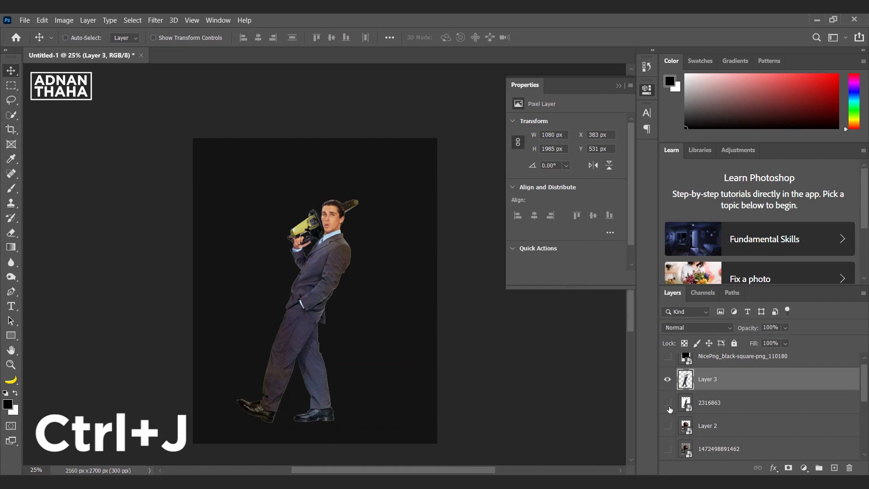
Convert the chainsaw man cutout to a smart object and keep it visible.
{"action": "right_click", "coordinate": [734, 385]}
{"action": "left_click", "coordinate": [626, 159]}
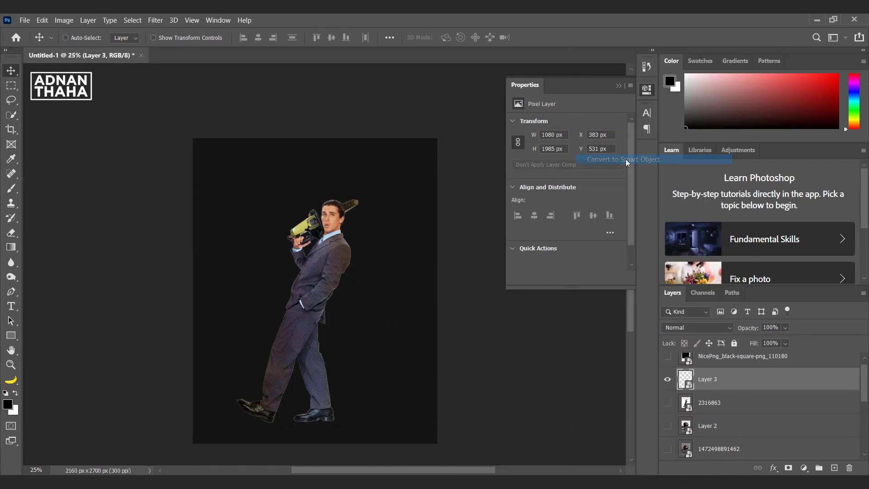
{"action": "left_click", "coordinate": [666, 379]}
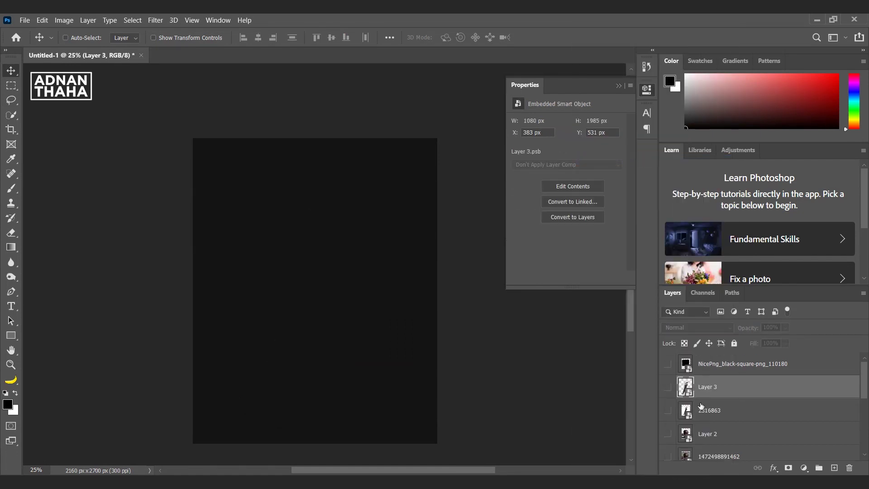
{"action": "left_click", "coordinate": [668, 387]}
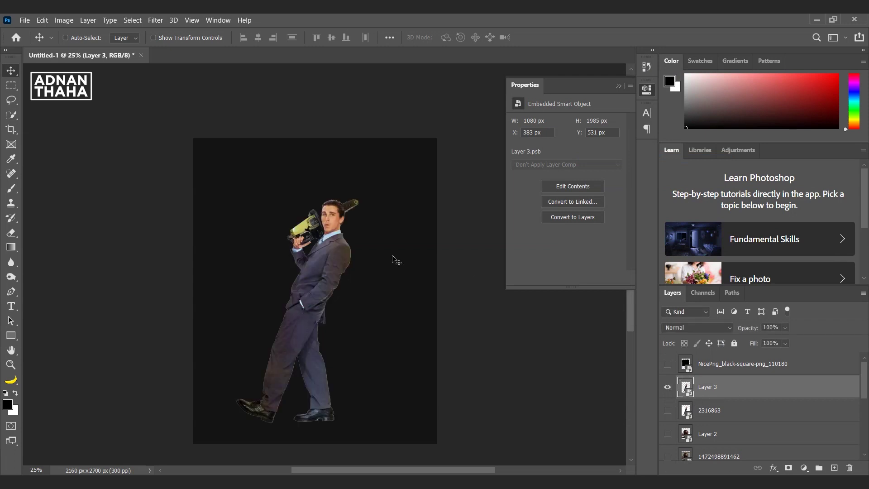
Move the chainsaw man cutout to the lower canvas, scale it to about 145% and rotate it about -11°.
{"action": "left_click_drag", "start_coordinate": [393, 257], "coordinate": [392, 257]}
{"action": "left_click_drag", "start_coordinate": [307, 270], "coordinate": [313, 327]}
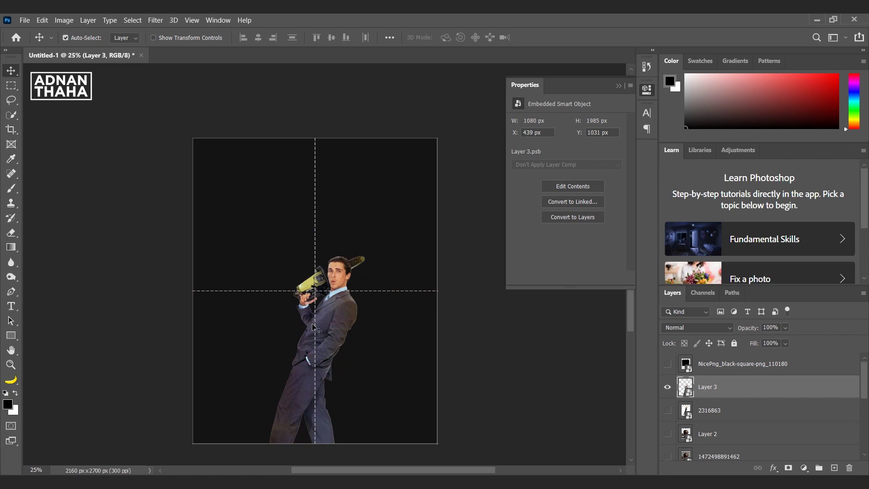
{"action": "key", "text": "ctrl+t"}
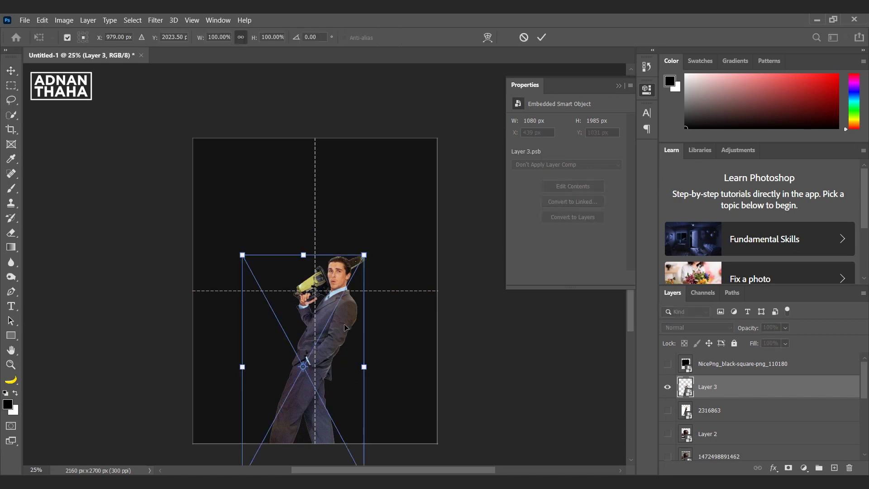
{"action": "mouse_move", "coordinate": [399, 355]}
{"action": "left_mouse_down"}
{"action": "mouse_move", "coordinate": [397, 335]}
{"action": "mouse_move", "coordinate": [376, 359]}
{"action": "mouse_move", "coordinate": [388, 364]}
{"action": "mouse_move", "coordinate": [349, 354]}
{"action": "mouse_move", "coordinate": [420, 344]}
{"action": "mouse_move", "coordinate": [394, 360]}
{"action": "left_mouse_up"}
{"action": "key", "text": "Return"}
{"action": "key", "text": "ctrl+t"}
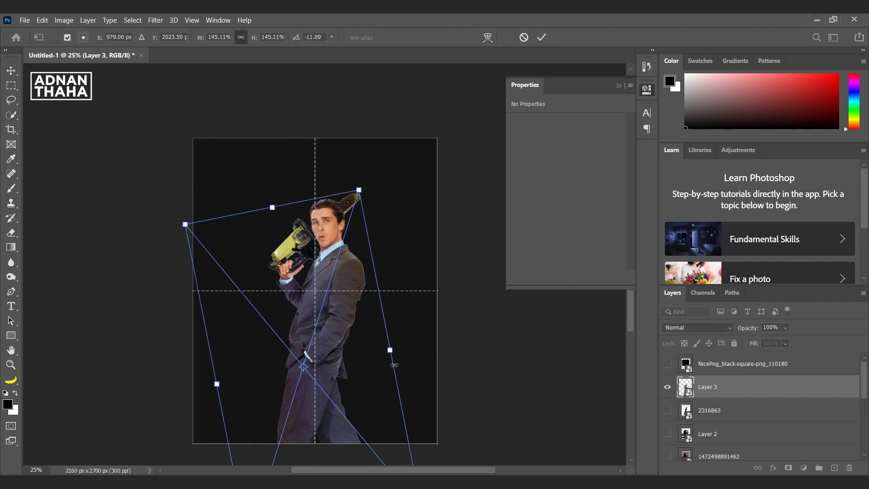
{"action": "key", "text": "Return"}
Scale the chainsaw man down to about 1149 × 2716 px, with his legs cropped by the canvas bottom.
{"action": "key", "text": "ctrl+t"}
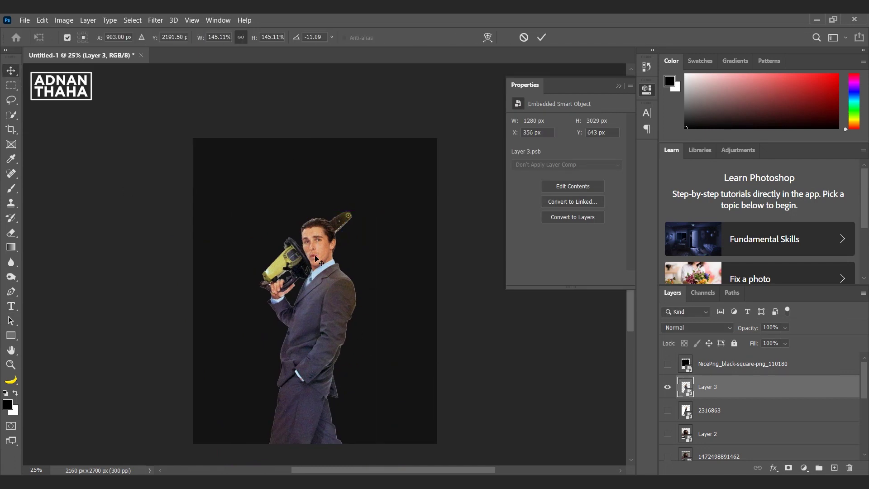
{"action": "left_click_drag", "start_coordinate": [345, 374], "coordinate": [357, 372]}
{"action": "key", "text": "Return"}
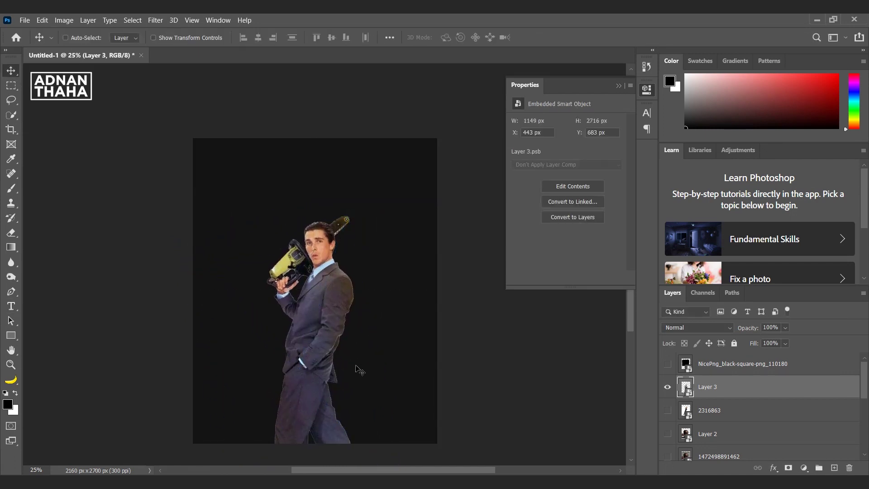
Load the outline of Layer 3 as a selection and rasterize the layer.
{"action": "left_click", "coordinate": [685, 389], "text": "ctrl"}
{"action": "right_click", "coordinate": [727, 397]}
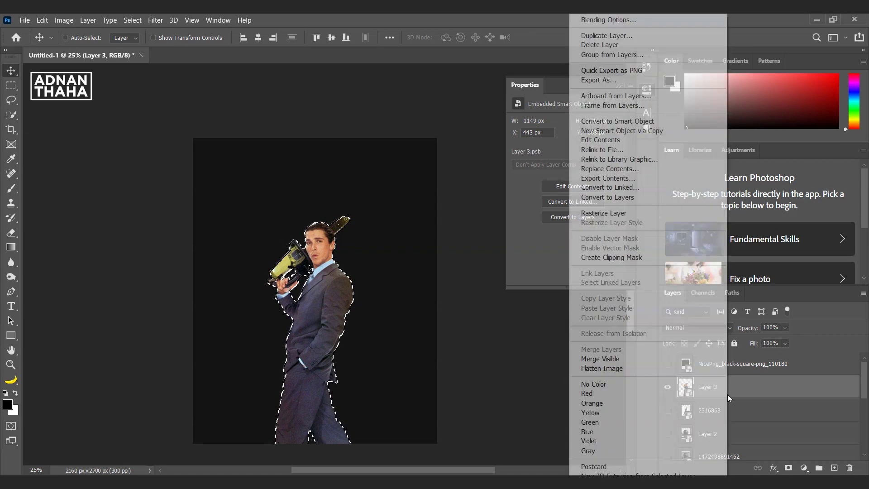
{"action": "left_click", "coordinate": [577, 211]}
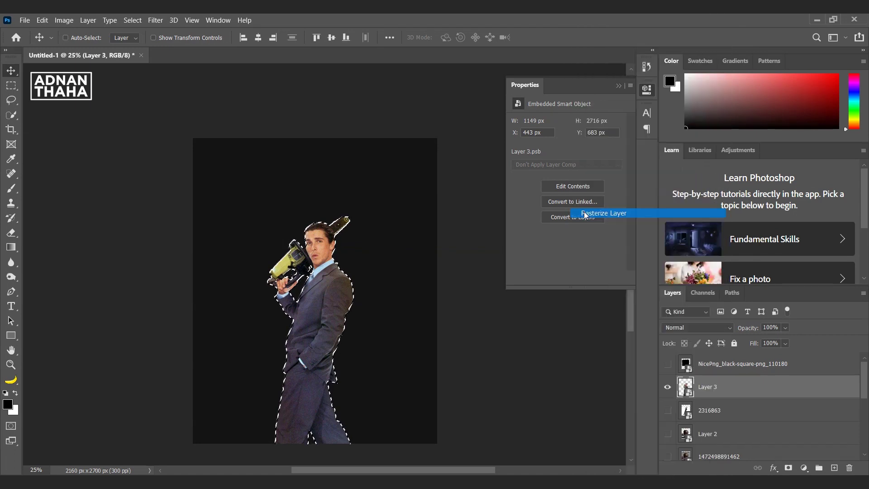
Contract the selection around the chainsaw man by 2 pixels.
{"action": "left_click", "coordinate": [137, 20]}
{"action": "mouse_move", "coordinate": [181, 170]}
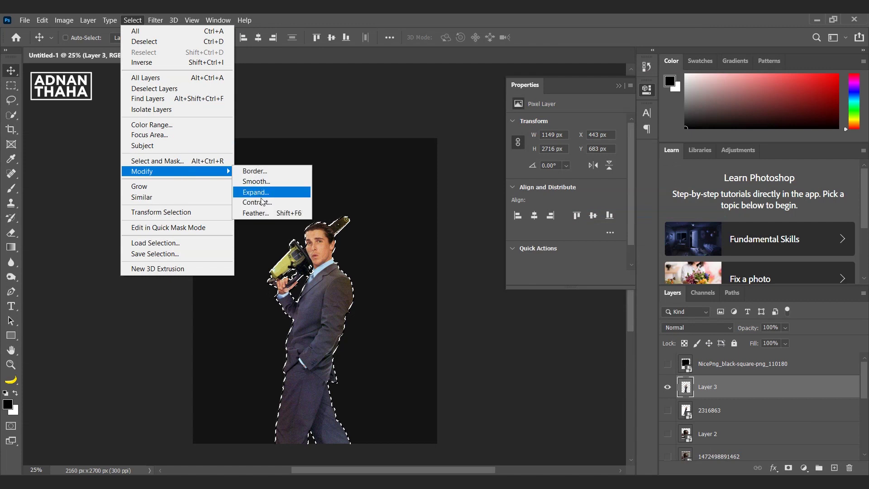
{"action": "left_click", "coordinate": [259, 201]}
{"action": "type", "text": "2"}
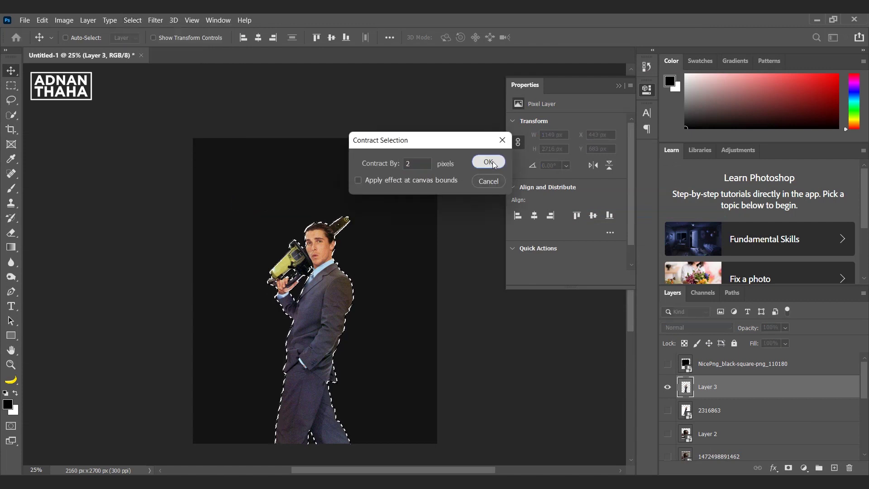
{"action": "left_click", "coordinate": [493, 161]}
Delete the edge fringe outside the contracted selection, deselect, and convert Layer 3 back to a smart object.
{"action": "key", "text": "ctrl+shift+i"}
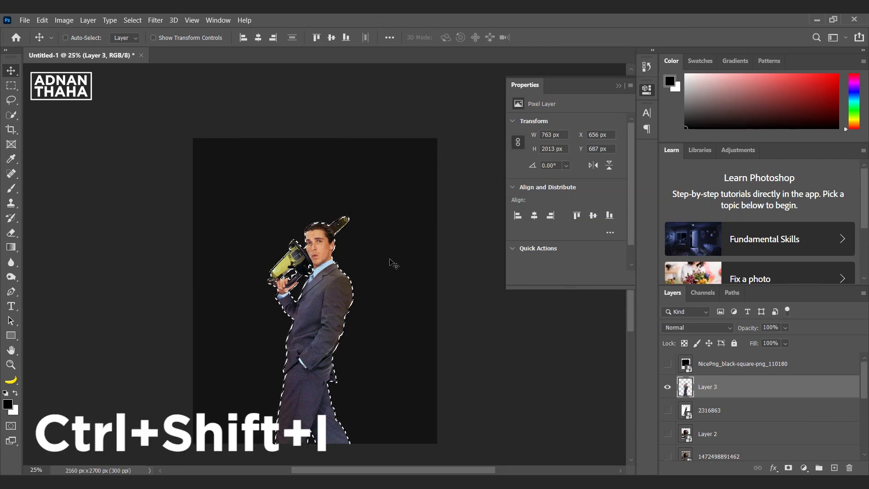
{"action": "key", "text": "BackSpace"}
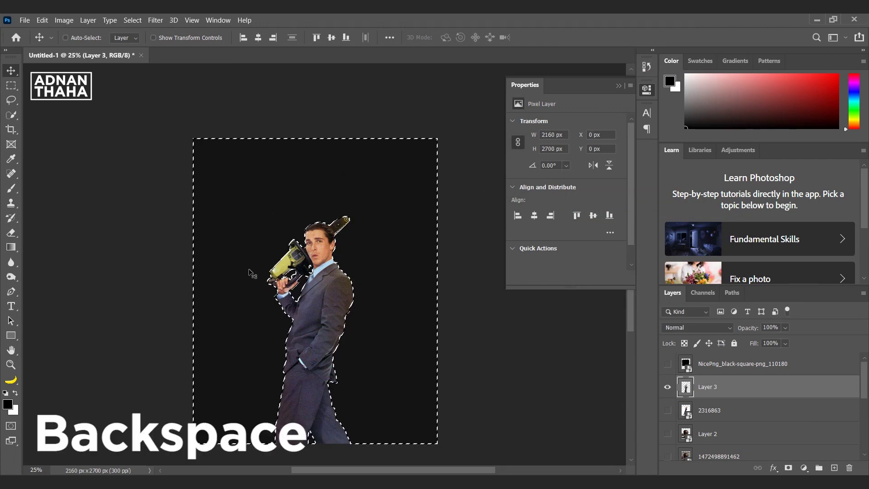
{"action": "key", "text": "l"}
{"action": "key", "text": "ctrl+d"}
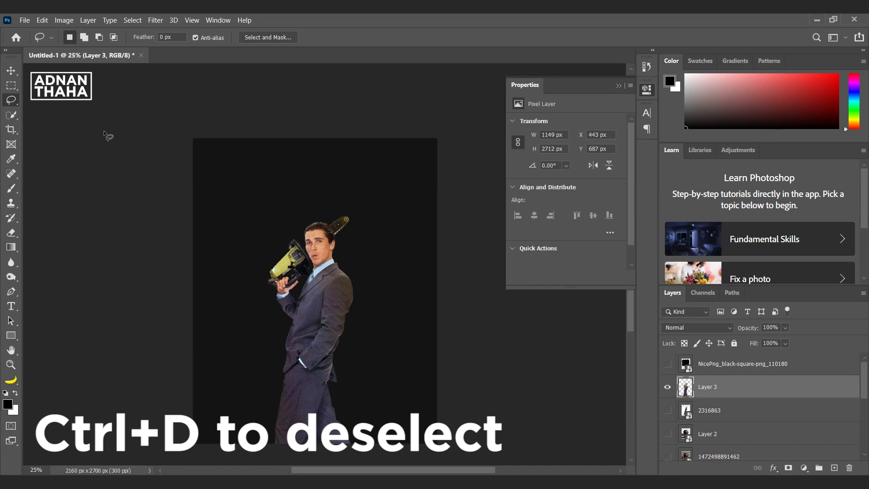
{"action": "left_click", "coordinate": [6, 74]}
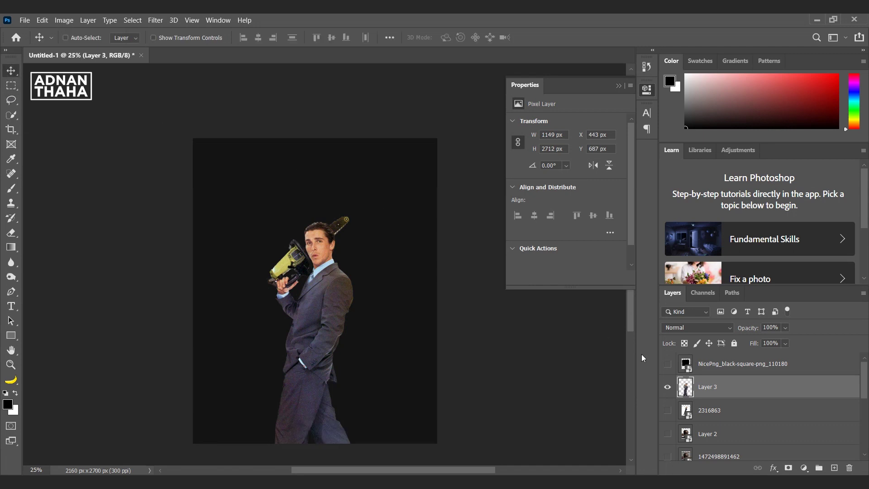
{"action": "right_click", "coordinate": [709, 386]}
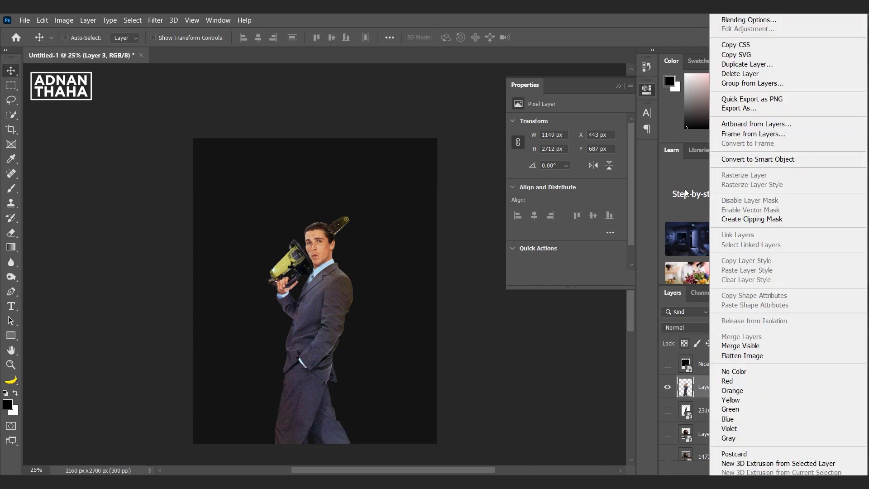
{"action": "left_click", "coordinate": [766, 167]}
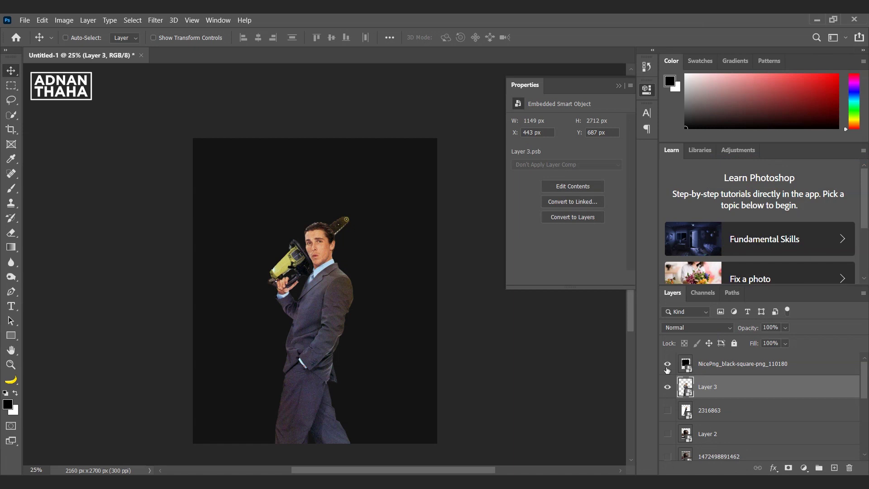
Show the layer NicePng_black-square-png_110180 and place it directly below Layer 3.
{"action": "left_click", "coordinate": [667, 365]}
{"action": "left_click_drag", "start_coordinate": [733, 364], "coordinate": [705, 397]}
{"action": "left_click", "coordinate": [667, 389]}
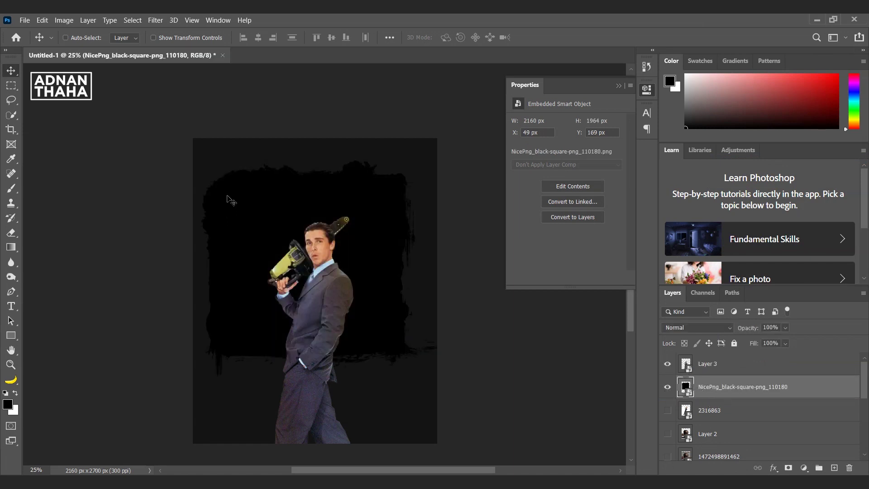
Squash the black square behind the man to about 1152 px tall and shift it and the man slightly upward.
{"action": "left_click_drag", "start_coordinate": [316, 216], "coordinate": [320, 226]}
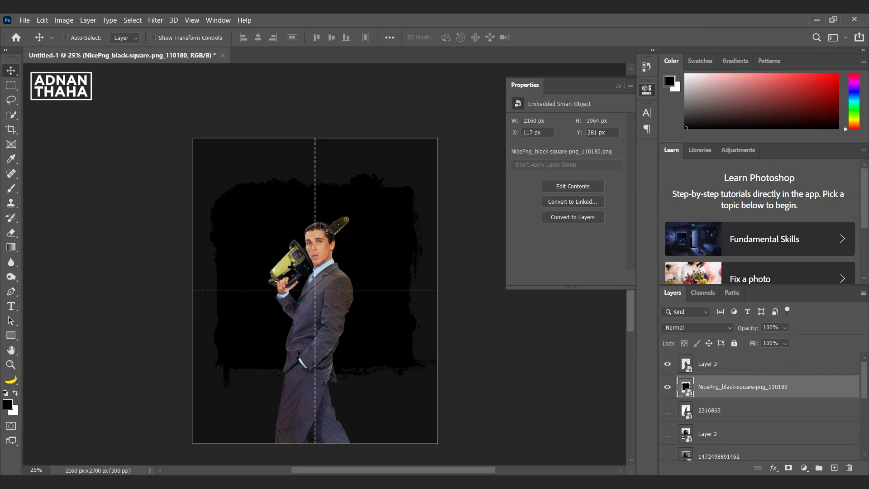
{"action": "left_click", "coordinate": [321, 226]}
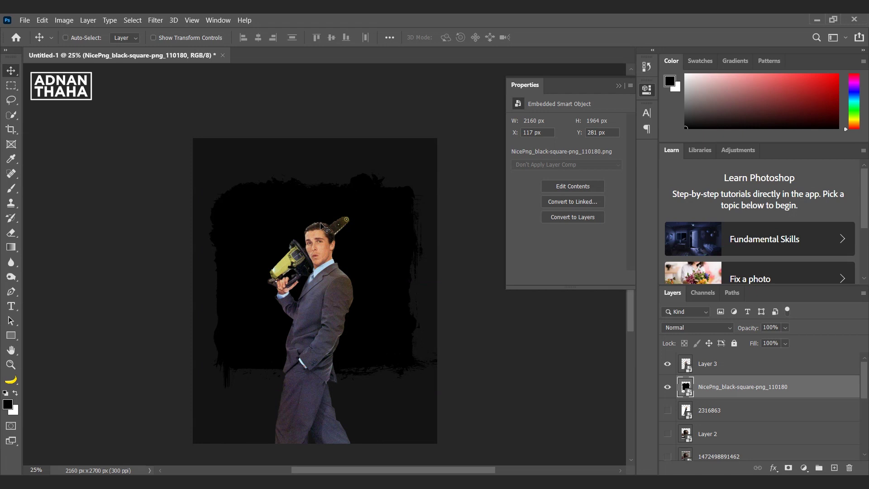
{"action": "key", "text": "ctrl"}
{"action": "key", "text": "ctrl+t"}
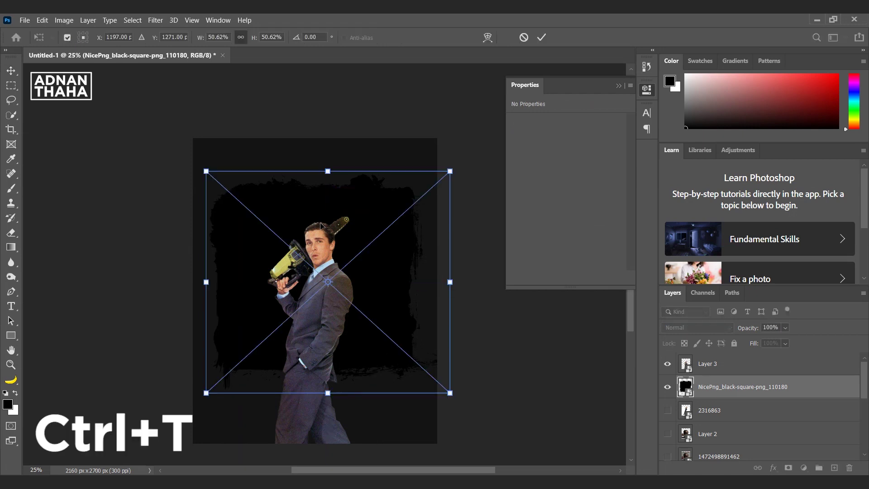
{"action": "left_click_drag", "start_coordinate": [329, 401], "coordinate": [327, 307]}
{"action": "left_click_drag", "start_coordinate": [375, 261], "coordinate": [377, 279]}
{"action": "key", "text": "Return"}
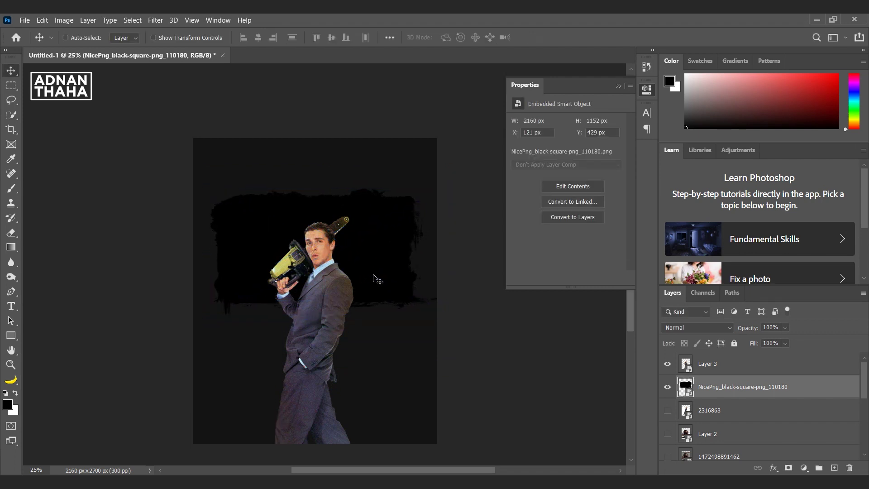
{"action": "left_click_drag", "start_coordinate": [374, 275], "coordinate": [374, 276]}
Move Layer 2 with the man in sunglasses directly above the black square layer and make it visible.
{"action": "left_click", "coordinate": [707, 433]}
{"action": "left_click", "coordinate": [667, 433]}
{"action": "left_click", "coordinate": [667, 433]}
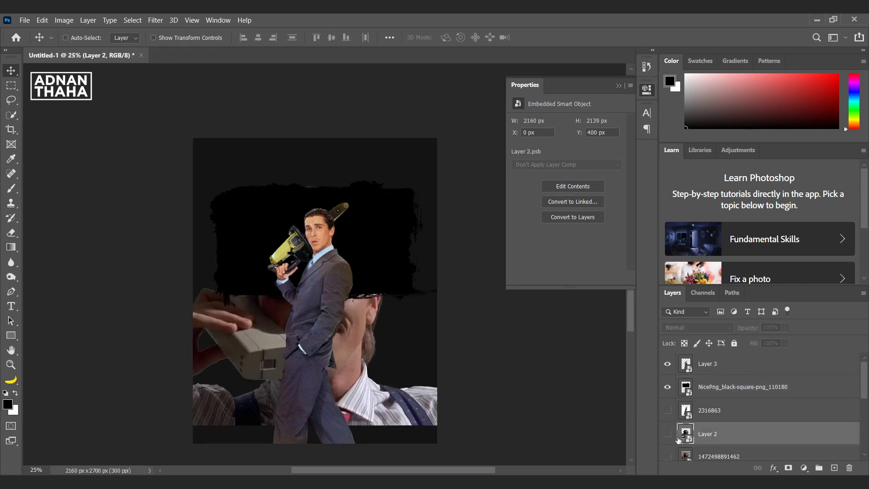
{"action": "left_click_drag", "start_coordinate": [732, 439], "coordinate": [706, 388]}
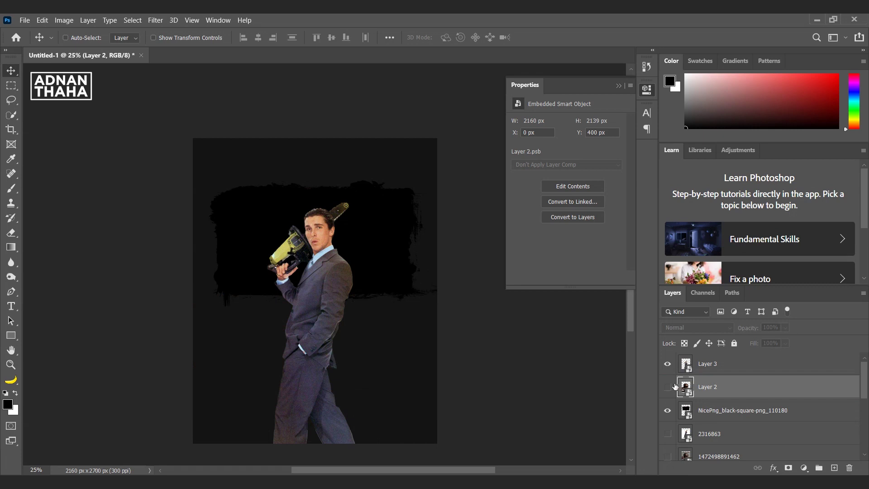
{"action": "left_click", "coordinate": [667, 387]}
Scale Layer 2 down to about 1524 × 1509 px and place it over the right part of the black square.
{"action": "left_click_drag", "start_coordinate": [367, 276], "coordinate": [323, 236]}
{"action": "key", "text": "ctrl+t"}
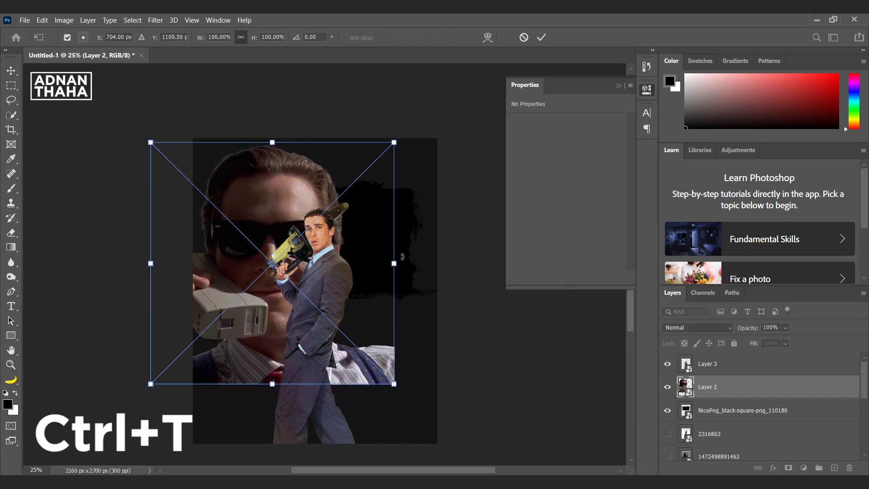
{"action": "left_click_drag", "start_coordinate": [400, 267], "coordinate": [353, 262]}
{"action": "left_click_drag", "start_coordinate": [294, 274], "coordinate": [359, 270]}
{"action": "left_click_drag", "start_coordinate": [413, 260], "coordinate": [437, 260]}
{"action": "mouse_move", "coordinate": [387, 281]}
{"action": "left_mouse_down"}
{"action": "mouse_move", "coordinate": [395, 274]}
{"action": "mouse_move", "coordinate": [387, 270]}
{"action": "left_mouse_up"}
{"action": "key", "text": "Return"}
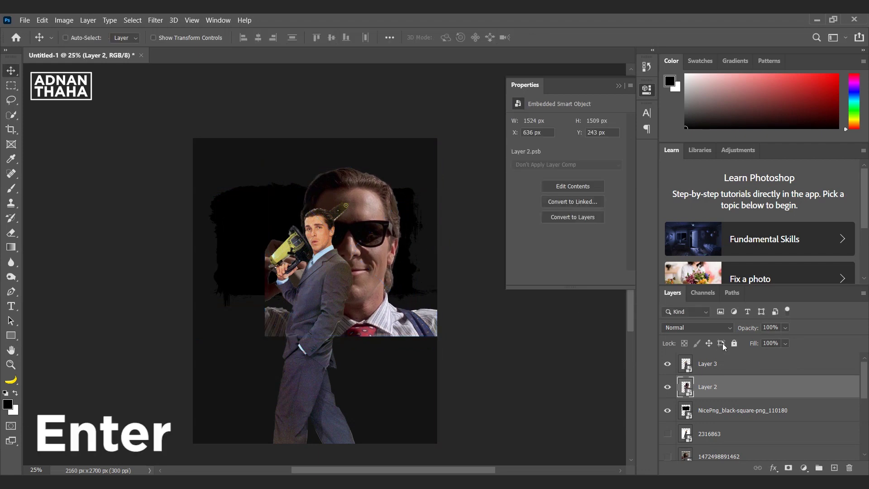
Clip Layer 2 to the black square and fit the face in its right half at about 1630 × 1615 px.
{"action": "left_click", "coordinate": [729, 397], "text": "alt"}
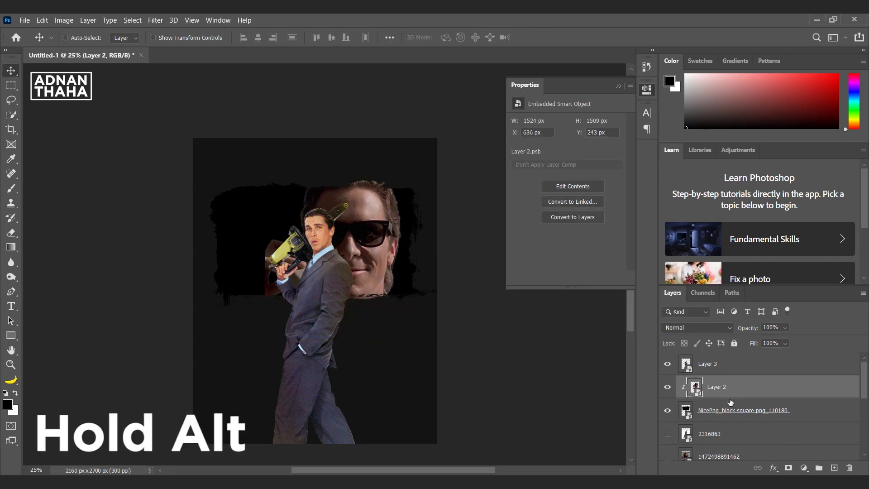
{"action": "left_click_drag", "start_coordinate": [378, 251], "coordinate": [397, 254]}
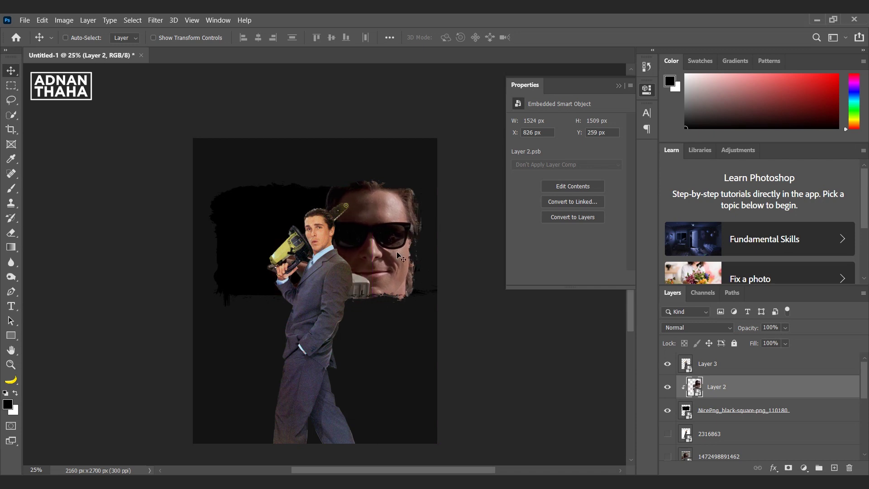
{"action": "key", "text": "ctrl+t"}
{"action": "left_click_drag", "start_coordinate": [287, 167], "coordinate": [277, 155]}
{"action": "left_click_drag", "start_coordinate": [336, 226], "coordinate": [340, 230]}
{"action": "key", "text": "Return"}
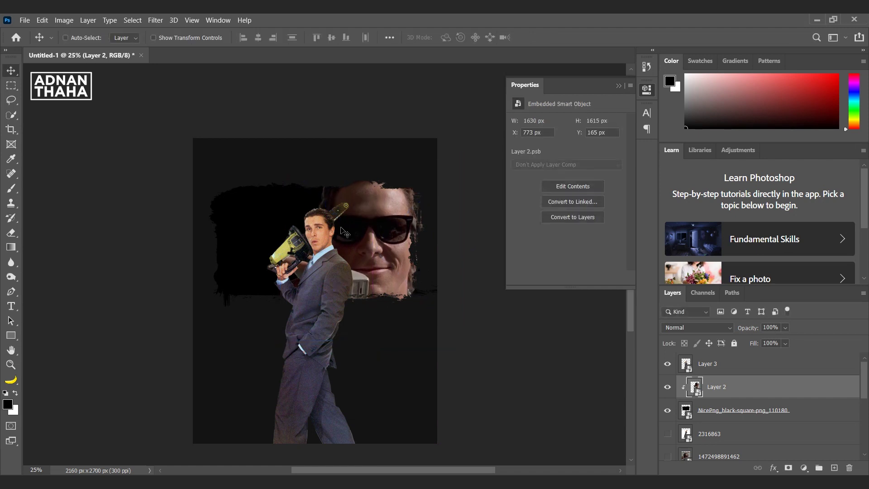
Move Layer 1 with the frowning man between Layer 3 and Layer 2 and make it visible.
{"action": "left_click", "coordinate": [669, 455]}
{"action": "left_click", "coordinate": [668, 448]}
{"action": "left_click_drag", "start_coordinate": [697, 448], "coordinate": [697, 367]}
{"action": "left_click", "coordinate": [667, 379]}
Move Layer 1 toward the canvas's upper left and scale it to about 93.6%.
{"action": "left_click_drag", "start_coordinate": [361, 308], "coordinate": [327, 276]}
{"action": "key", "text": "ctrl+t"}
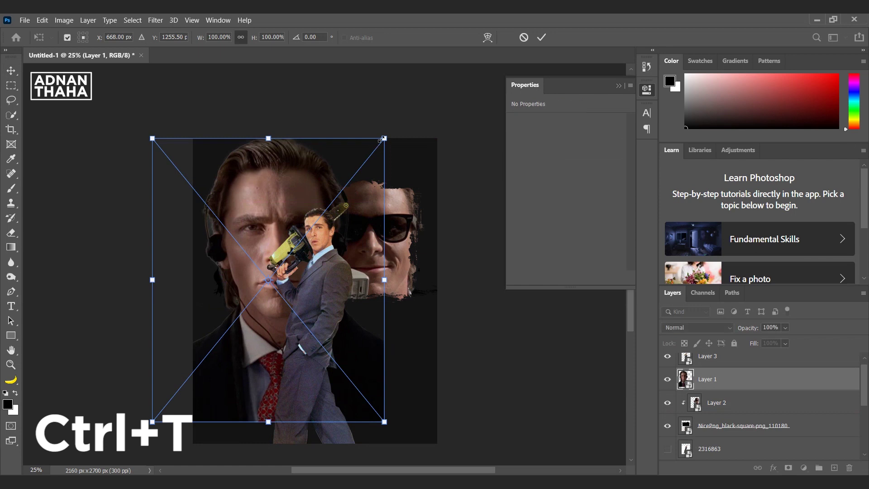
{"action": "mouse_move", "coordinate": [384, 139]}
{"action": "left_mouse_down"}
{"action": "mouse_move", "coordinate": [380, 156]}
{"action": "mouse_move", "coordinate": [378, 149]}
{"action": "left_mouse_up"}
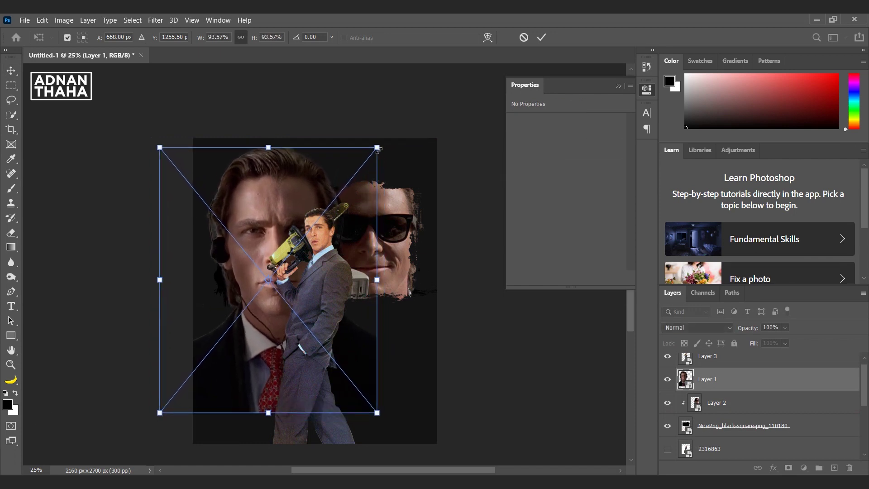
{"action": "key", "text": "Return"}
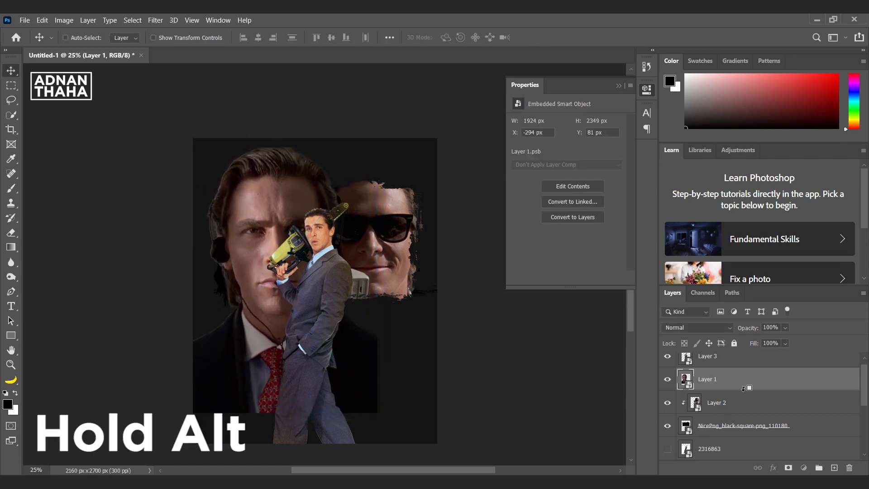
Clip Layer 1 to the black square beneath Layer 2 and position the face in the square's left half.
{"action": "left_click", "coordinate": [737, 392], "text": "alt"}
{"action": "mouse_move", "coordinate": [252, 242]}
{"action": "left_mouse_down"}
{"action": "mouse_move", "coordinate": [261, 237]}
{"action": "mouse_move", "coordinate": [248, 238]}
{"action": "left_mouse_up"}
{"action": "left_click_drag", "start_coordinate": [733, 389], "coordinate": [731, 412]}
{"action": "left_click_drag", "start_coordinate": [300, 242], "coordinate": [281, 227]}
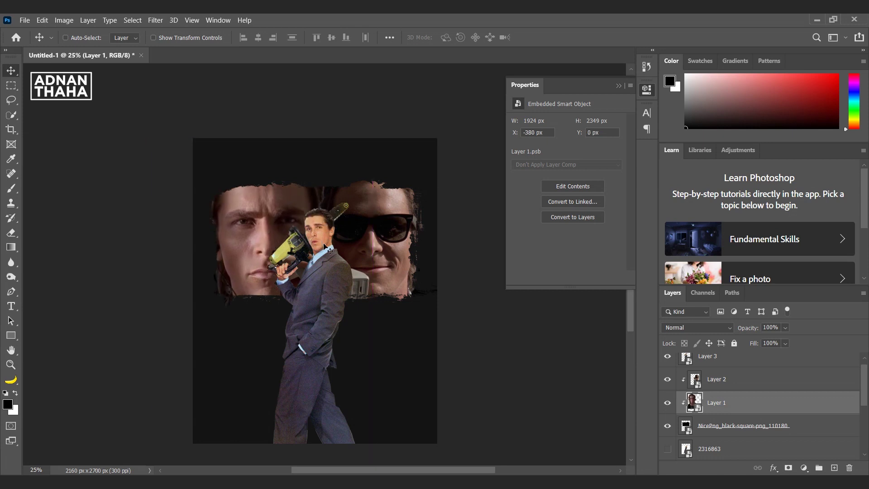
Fine-tune the placement of the chainsaw man cutout with Free Transform.
{"action": "left_click", "coordinate": [299, 252], "text": "ctrl"}
{"action": "key", "text": "ctrl+t"}
{"action": "mouse_move", "coordinate": [307, 198]}
{"action": "left_mouse_down"}
{"action": "mouse_move", "coordinate": [304, 180]}
{"action": "mouse_move", "coordinate": [307, 204]}
{"action": "left_mouse_up"}
{"action": "key", "text": "Return"}
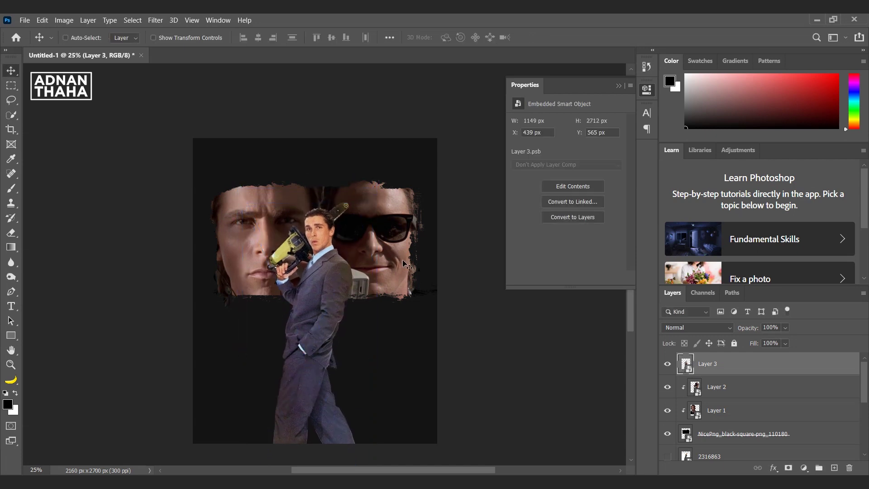
Rasterize Layer 2 and load its outline as a selection.
{"action": "left_click", "coordinate": [774, 400]}
{"action": "right_click", "coordinate": [779, 395]}
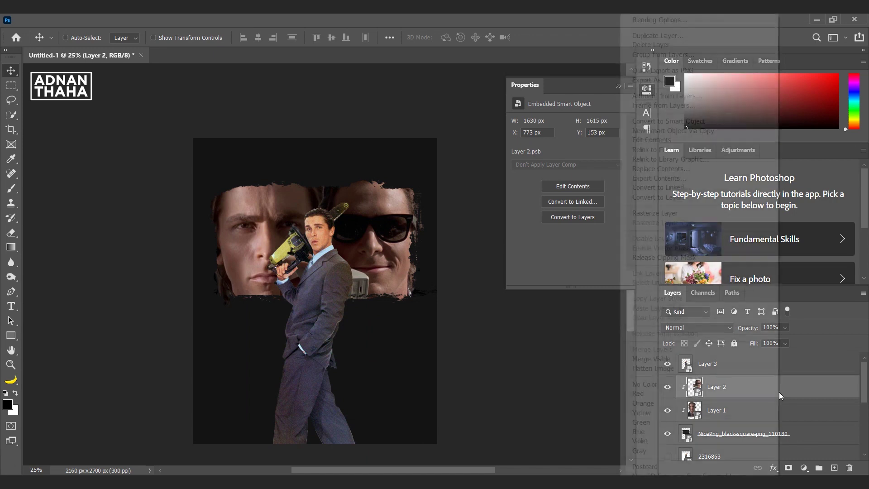
{"action": "left_click", "coordinate": [668, 197]}
{"action": "left_click", "coordinate": [694, 386], "text": "ctrl"}
Contract the Layer 2 selection by 2 pixels, invert it, and delete the fringe around the sunglasses face.
{"action": "left_click", "coordinate": [133, 20]}
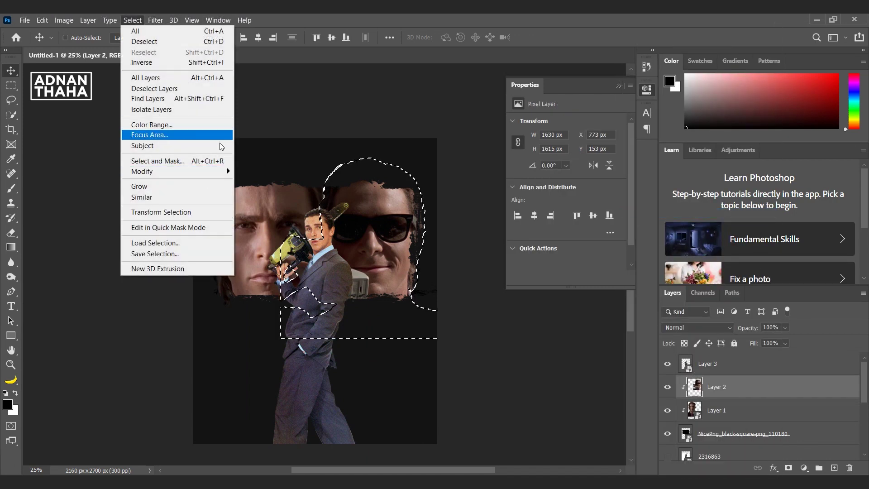
{"action": "mouse_move", "coordinate": [219, 169]}
{"action": "left_click", "coordinate": [275, 202]}
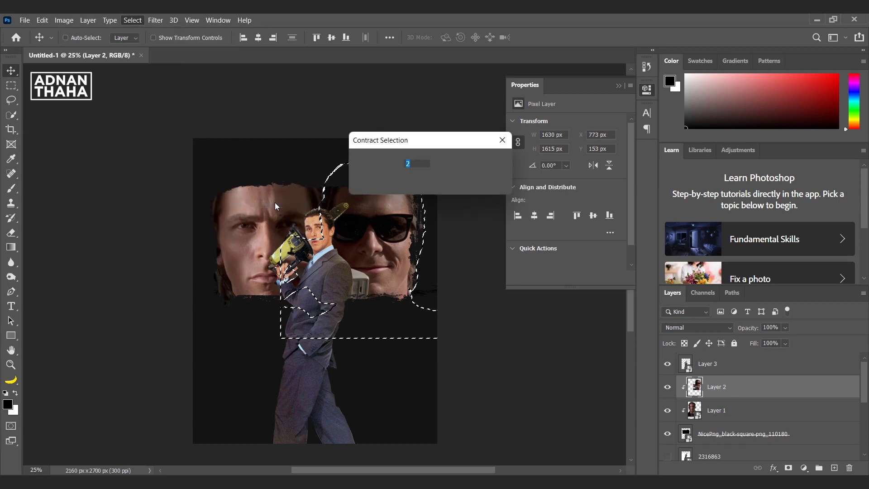
{"action": "left_click", "coordinate": [479, 166]}
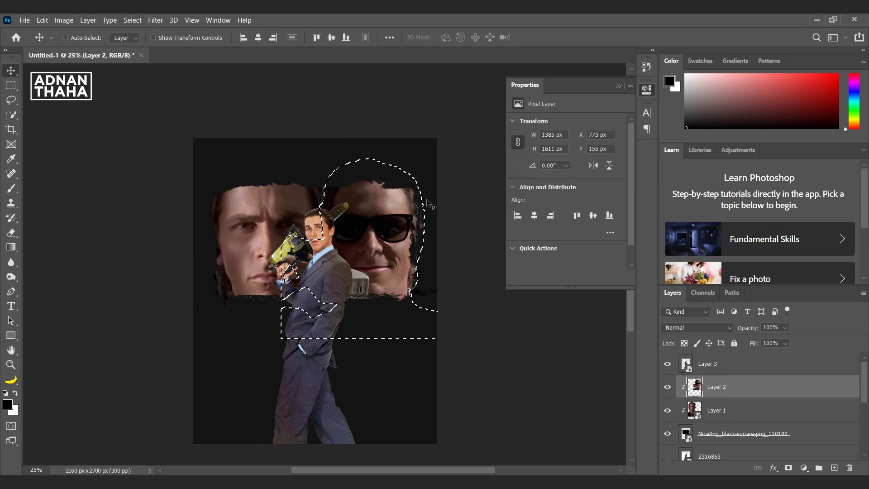
{"action": "key", "text": "ctrl+shift+i"}
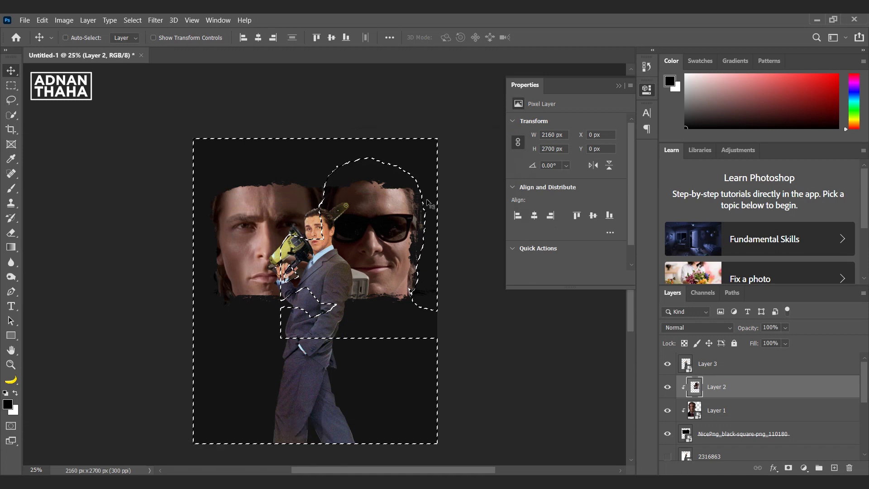
{"action": "key", "text": "BackSpace"}
{"action": "left_click", "coordinate": [11, 86]}
{"action": "key", "text": "ctrl+d"}
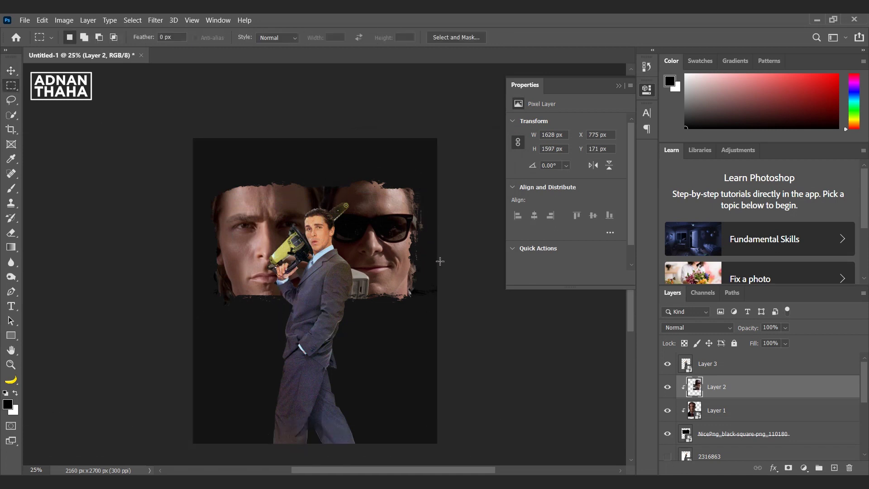
Add a Gradient Map adjustment above Layer 2 and clip it to the faces on the black square.
{"action": "left_click", "coordinate": [804, 467]}
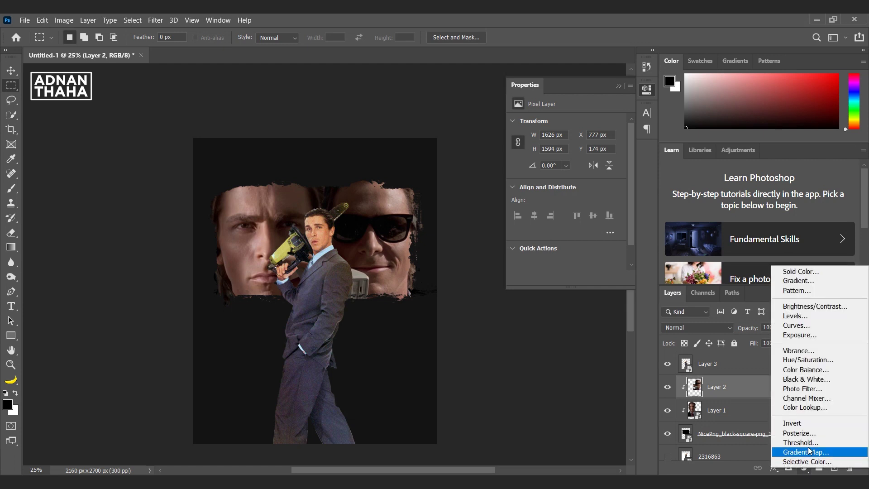
{"action": "left_click", "coordinate": [805, 453]}
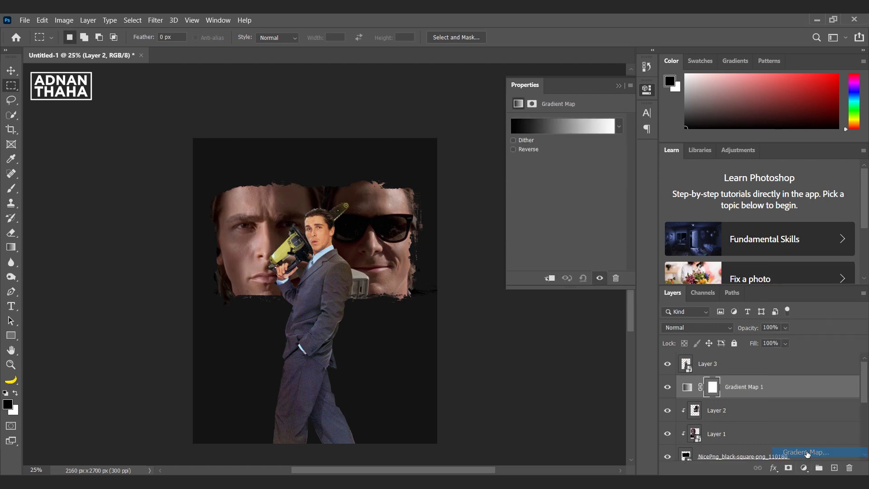
{"action": "left_click", "coordinate": [756, 399], "text": "alt"}
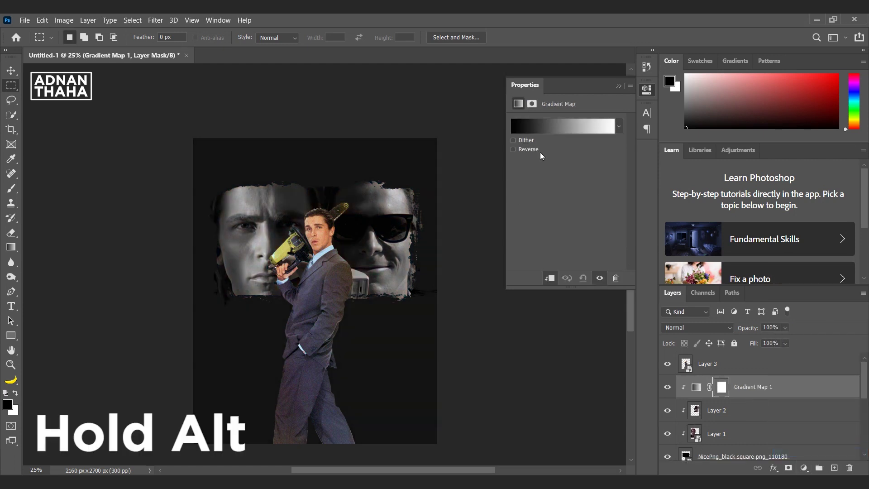
Change the white end stop of the faces' gradient map to red ff0000.
{"action": "left_click", "coordinate": [539, 131]}
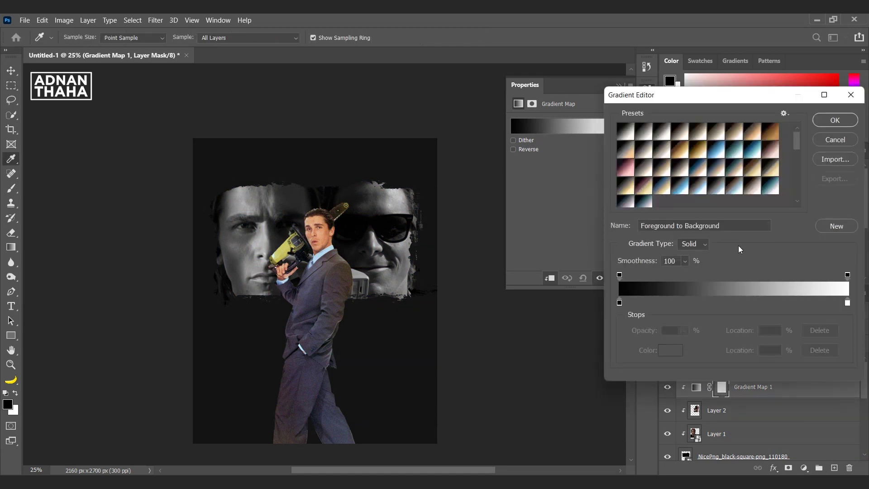
{"action": "left_click", "coordinate": [848, 304]}
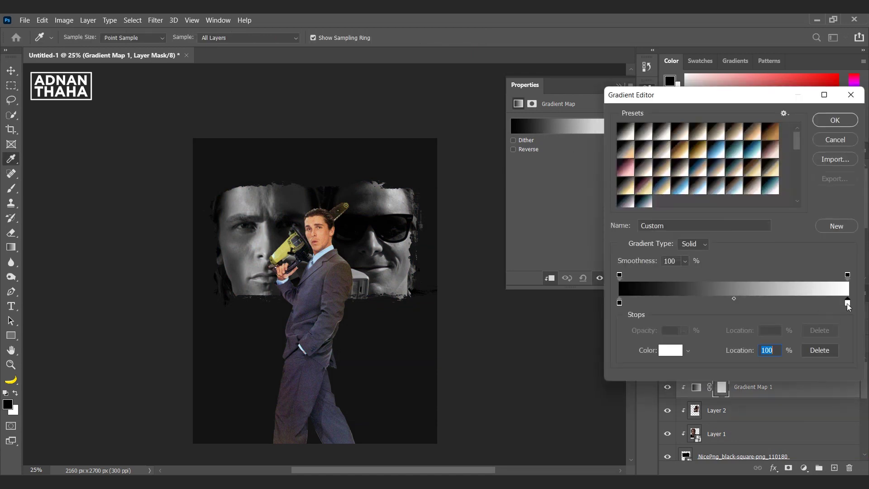
{"action": "left_click", "coordinate": [668, 353]}
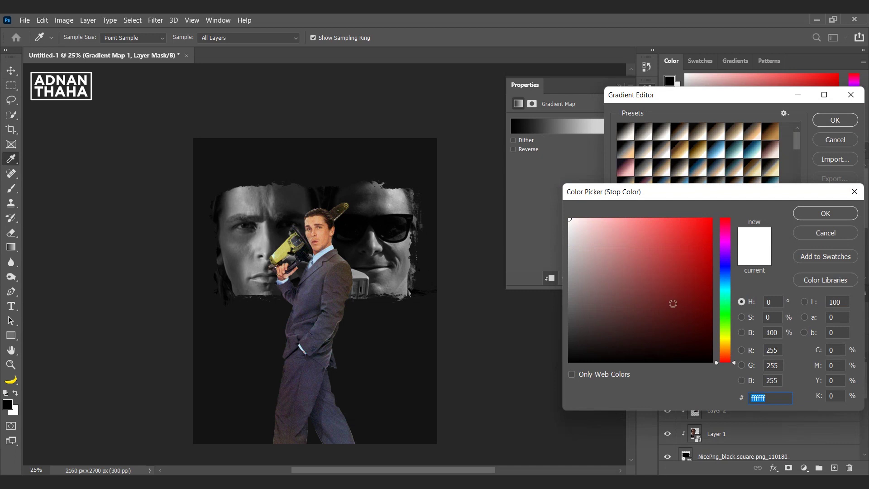
{"action": "type", "text": "ff0000"}
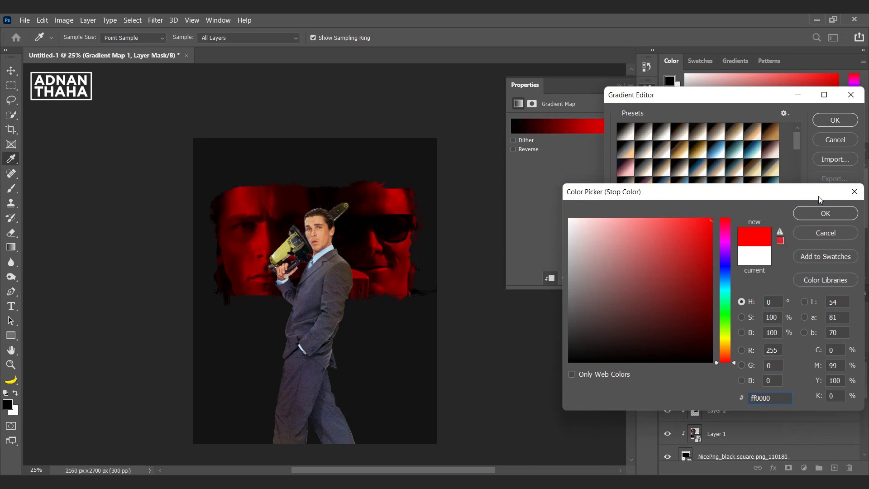
{"action": "left_click", "coordinate": [825, 221]}
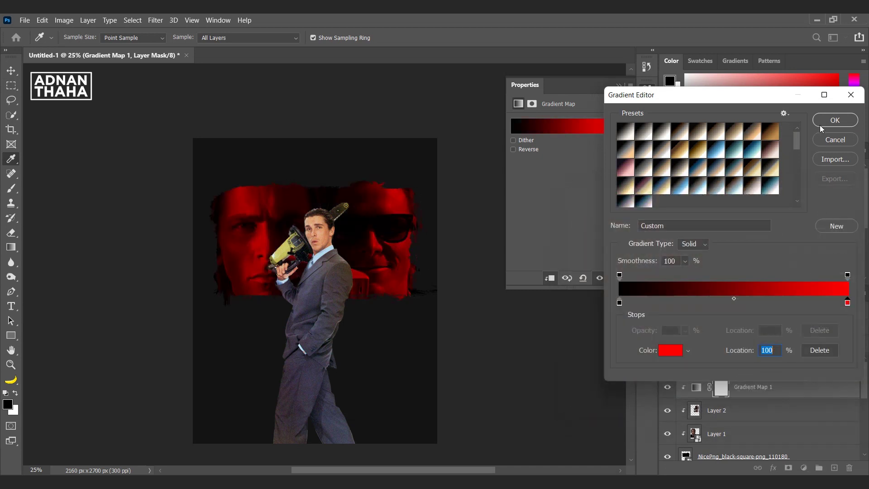
{"action": "left_click", "coordinate": [822, 123]}
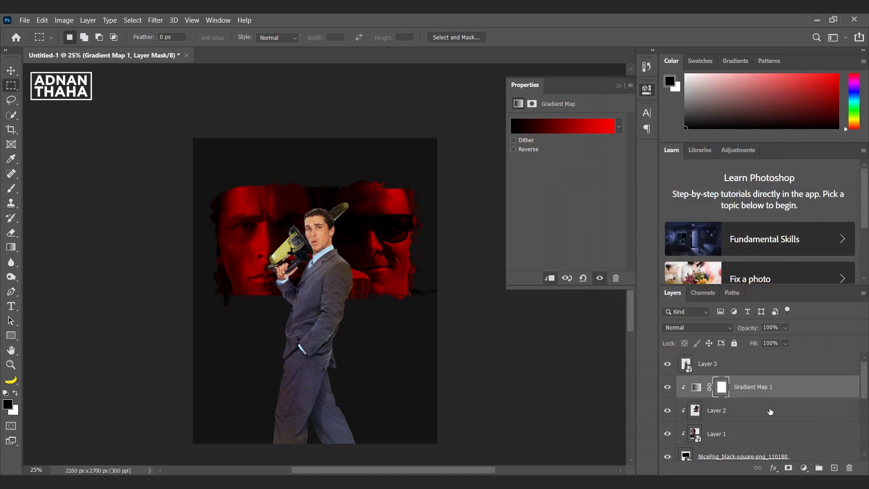
Split the Underlying Layer highlight slider in Gradient Map 1's Blend If settings to about 51 / 217.
{"action": "double_click", "coordinate": [794, 392]}
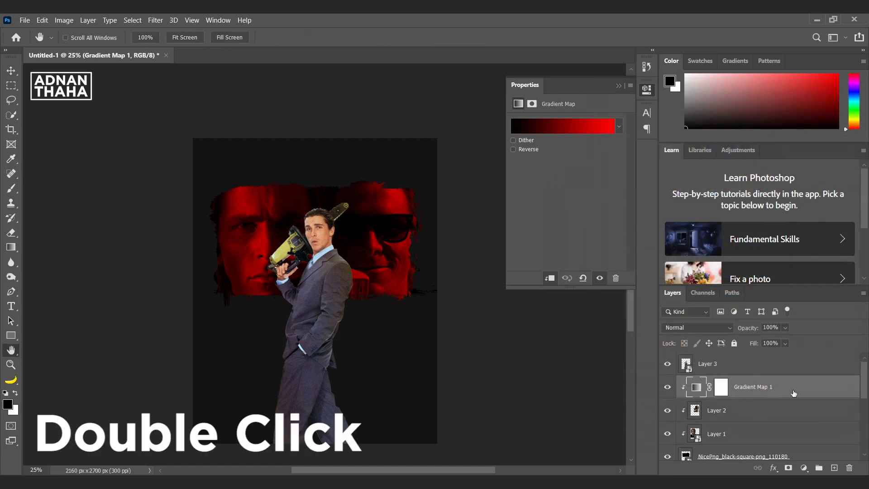
{"action": "left_click_drag", "start_coordinate": [723, 420], "coordinate": [598, 424]}
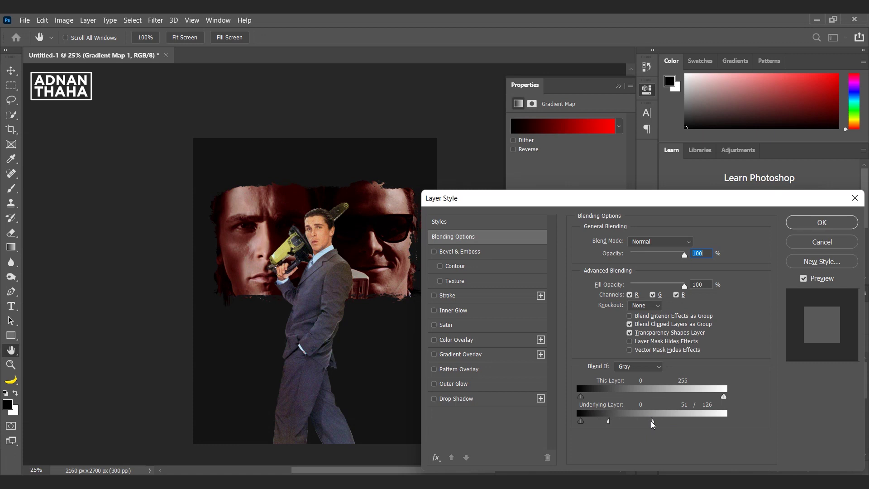
{"action": "left_click_drag", "start_coordinate": [653, 421], "coordinate": [711, 423]}
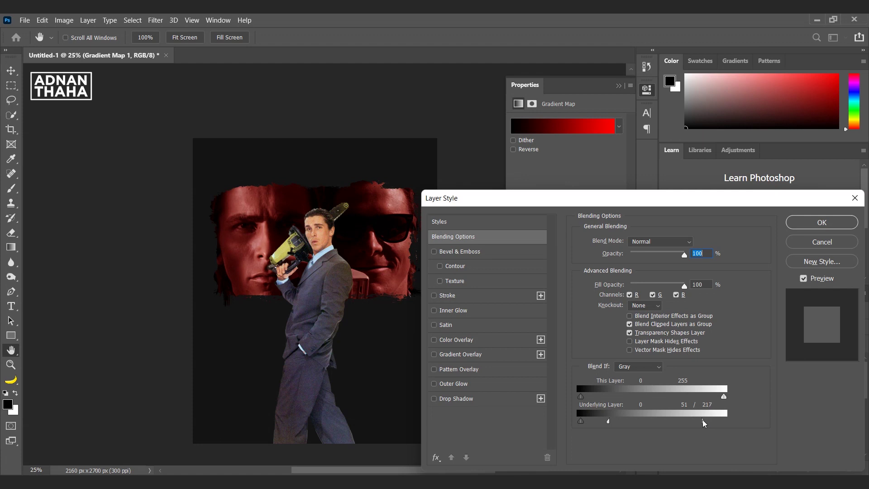
{"action": "left_click", "coordinate": [797, 226]}
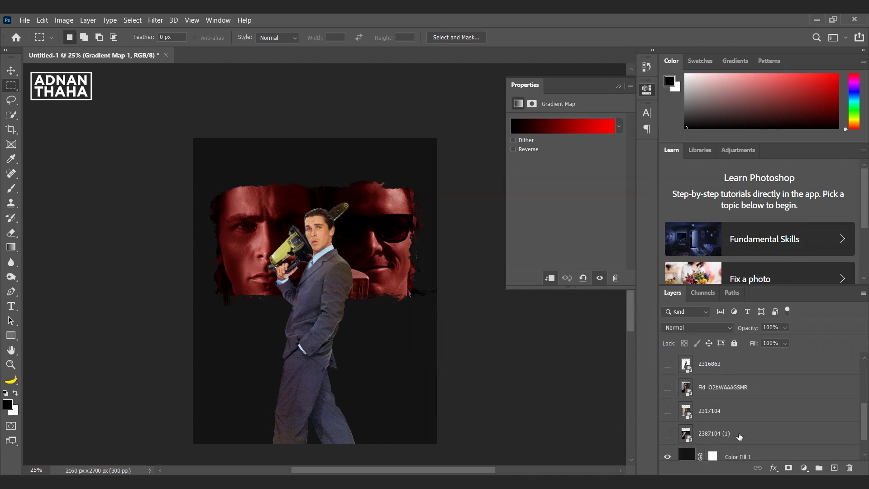
Add a Gradient Map clipped to the chainsaw man on Layer 3 and apply the Platinum preset.
{"action": "left_click", "coordinate": [730, 369]}
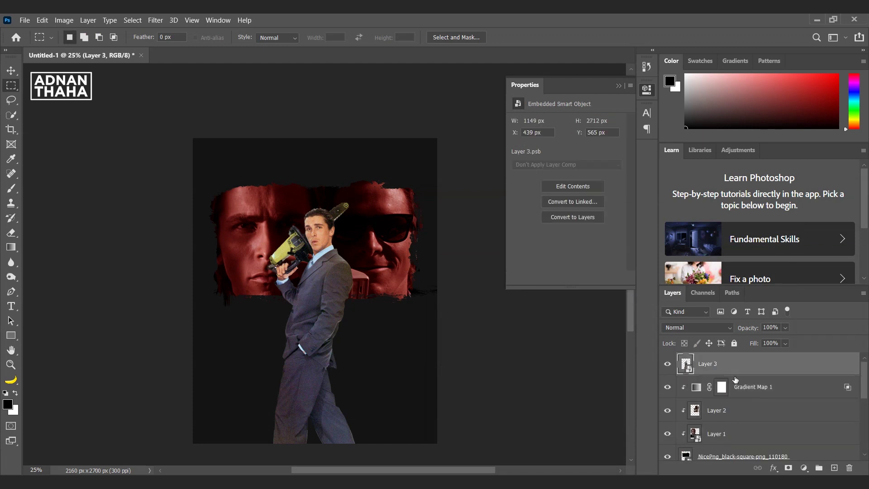
{"action": "left_click", "coordinate": [803, 467]}
{"action": "left_click", "coordinate": [801, 448]}
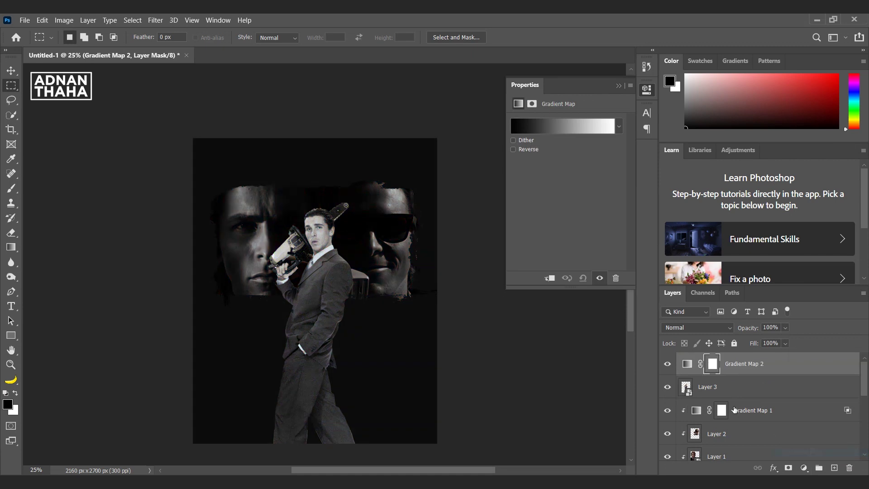
{"action": "left_click", "coordinate": [752, 375], "text": "alt"}
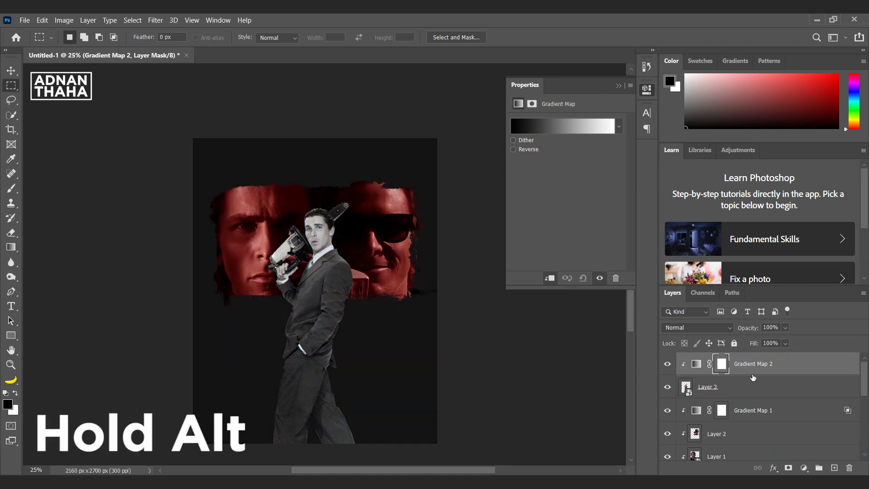
{"action": "left_click", "coordinate": [594, 132]}
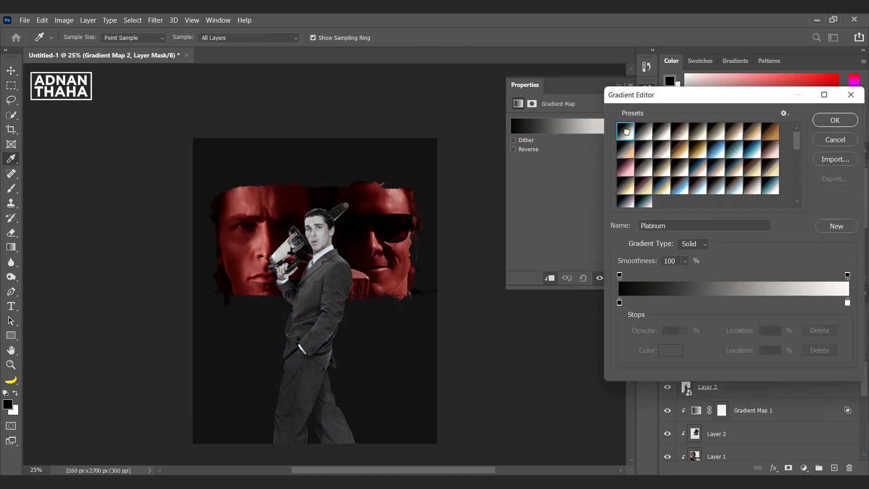
{"action": "left_click", "coordinate": [826, 124]}
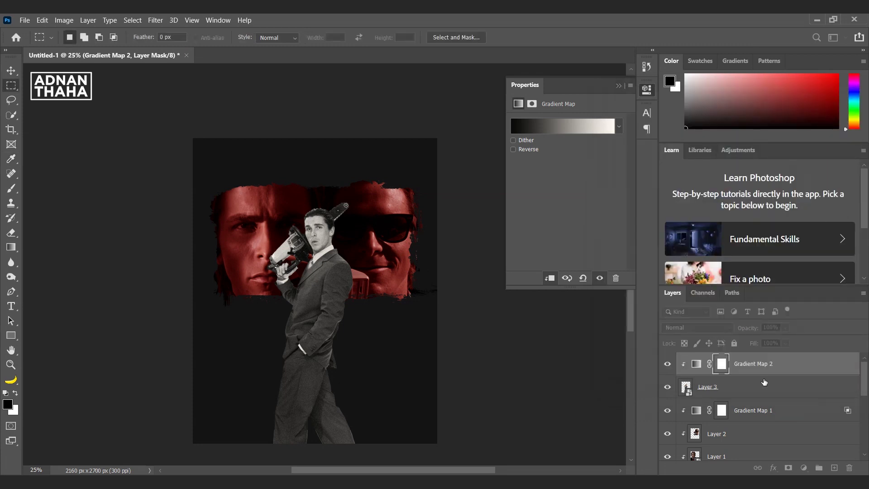
Add a Levels adjustment clipped to the chainsaw man, with midtones at about 0.84 and the white point at 247.
{"action": "left_click", "coordinate": [804, 467]}
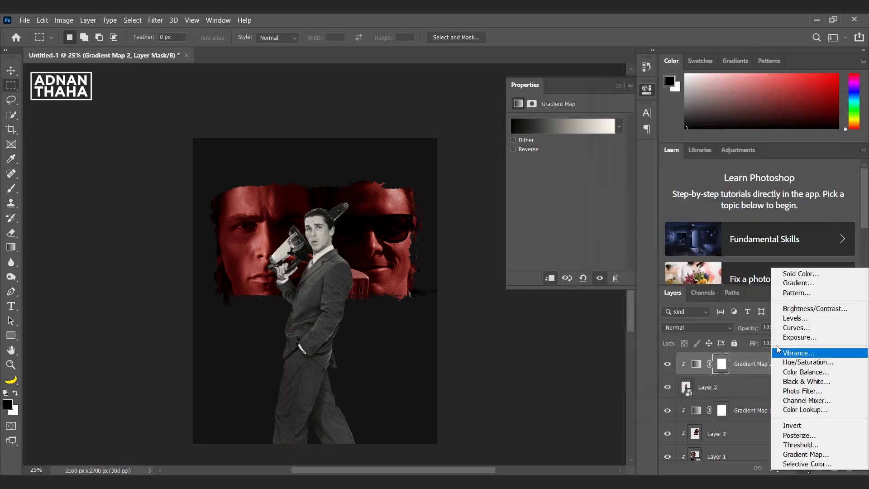
{"action": "left_click", "coordinate": [789, 318]}
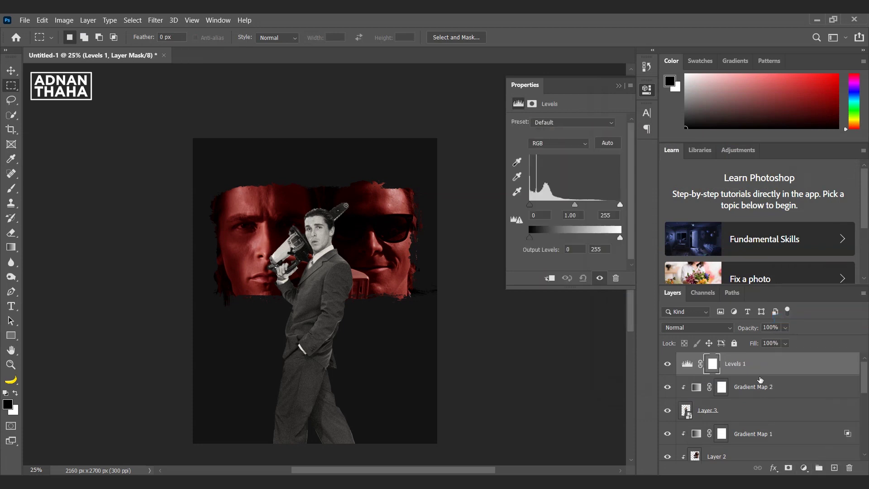
{"action": "left_click_drag", "start_coordinate": [575, 205], "coordinate": [617, 206]}
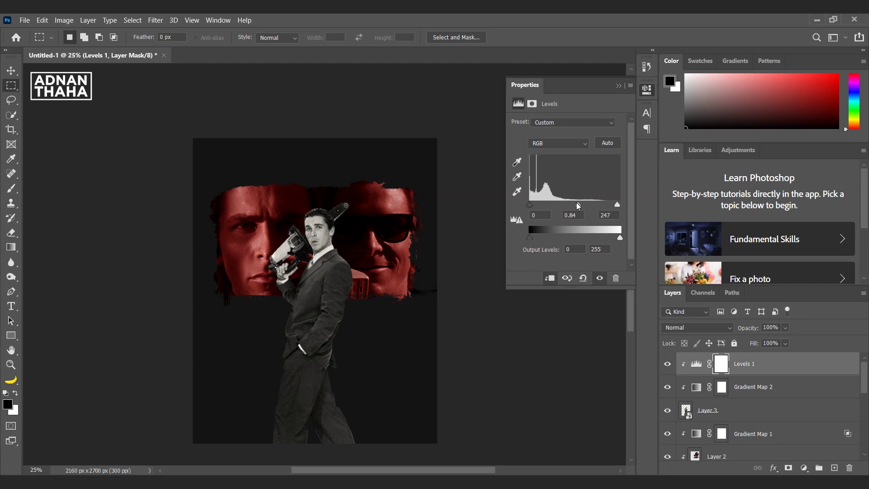
{"action": "left_click_drag", "start_coordinate": [579, 206], "coordinate": [580, 206]}
Add a Levels adjustment above Gradient Map 1 and brighten the red faces with it.
{"action": "left_click", "coordinate": [751, 436]}
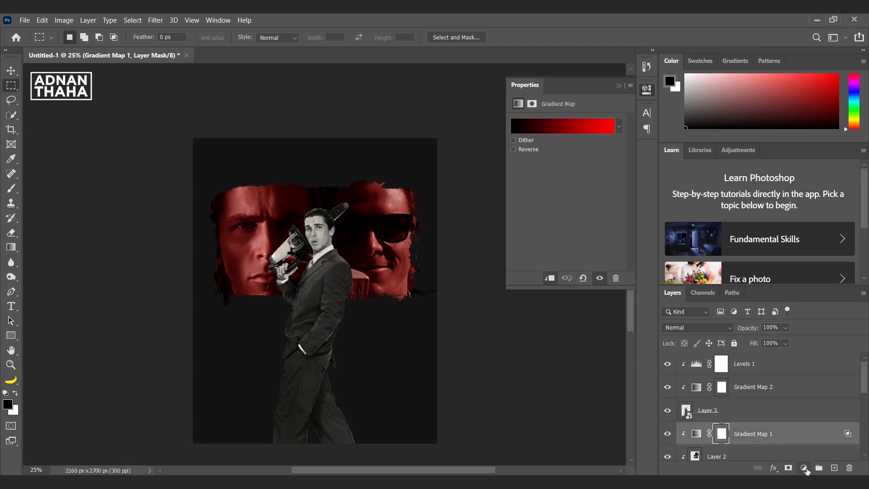
{"action": "left_click", "coordinate": [803, 467]}
{"action": "left_click", "coordinate": [817, 318]}
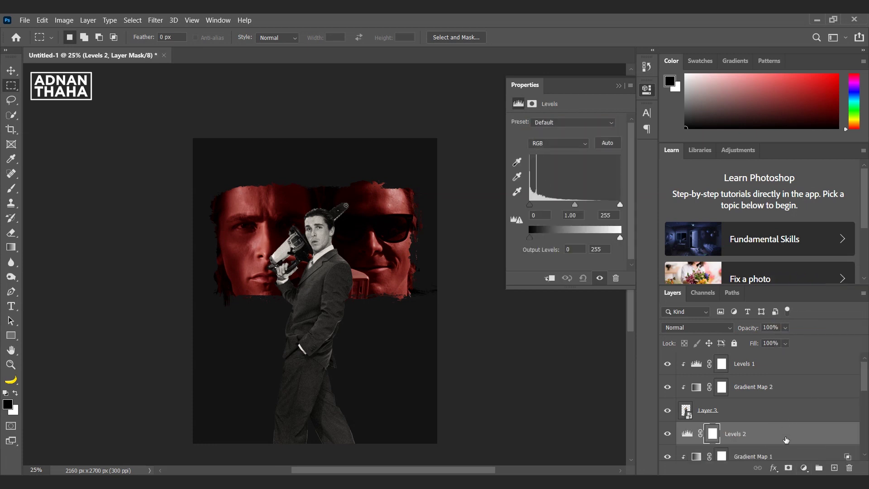
{"action": "left_click_drag", "start_coordinate": [574, 204], "coordinate": [603, 206]}
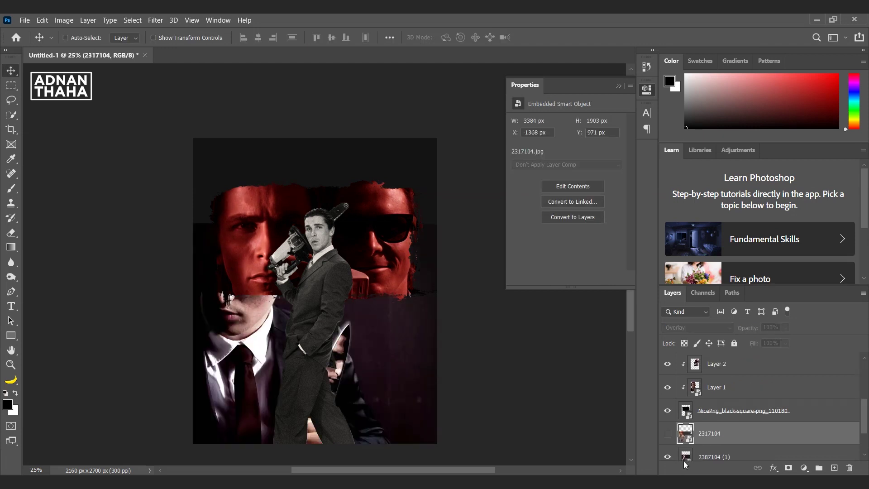
Set the 2387104 (1) layer to Overlay blending and adjust the background imagery's placement with Free Transform.
{"action": "left_click", "coordinate": [701, 324]}
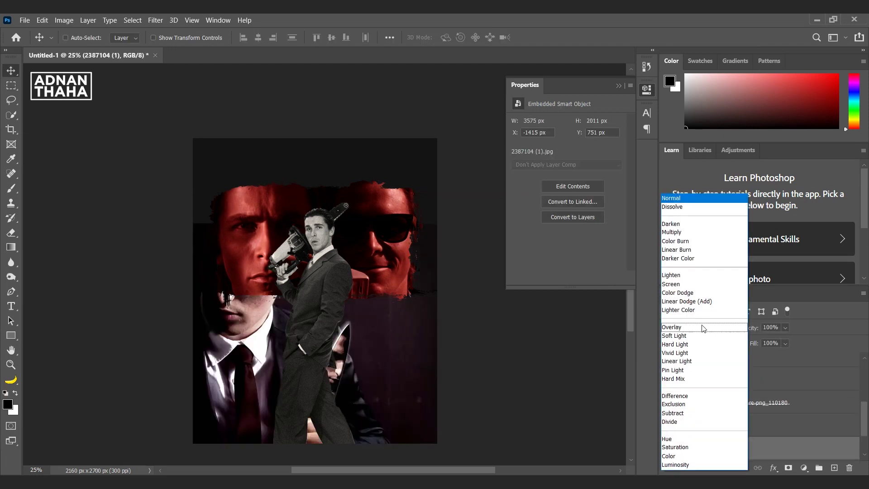
{"action": "left_click", "coordinate": [696, 324]}
{"action": "left_click_drag", "start_coordinate": [368, 273], "coordinate": [227, 322]}
{"action": "key", "text": "ctrl+t"}
{"action": "left_click_drag", "start_coordinate": [211, 142], "coordinate": [211, 133]}
{"action": "key", "text": "Return"}
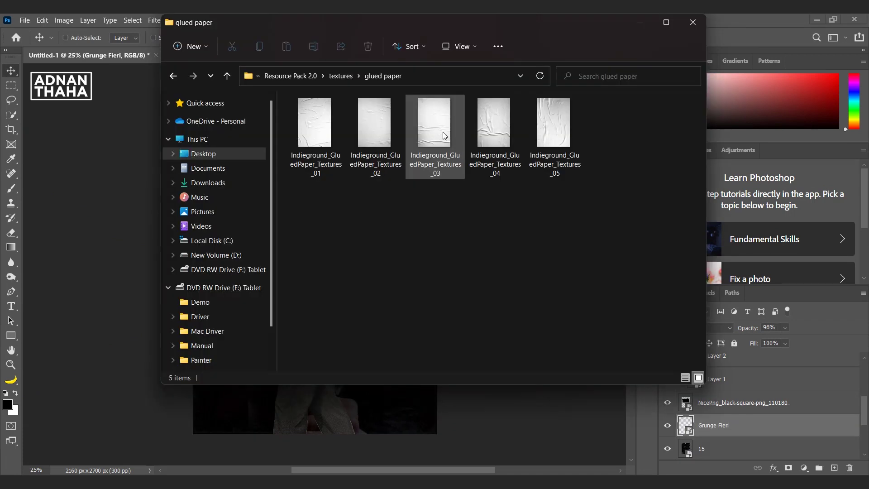
Place Indieground_GluedPaper_Textures_03 above the Grunge Fieri layer and stretch it to fill the 2160 × 2700 px canvas.
{"action": "left_click_drag", "start_coordinate": [442, 121], "coordinate": [316, 206]}
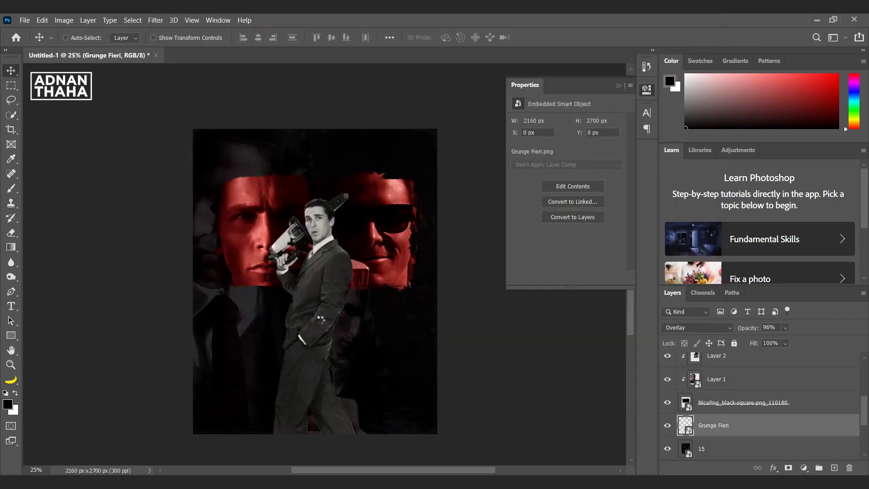
{"action": "left_click_drag", "start_coordinate": [415, 280], "coordinate": [436, 281]}
{"action": "left_click_drag", "start_coordinate": [211, 280], "coordinate": [193, 281]}
{"action": "key", "text": "Return"}
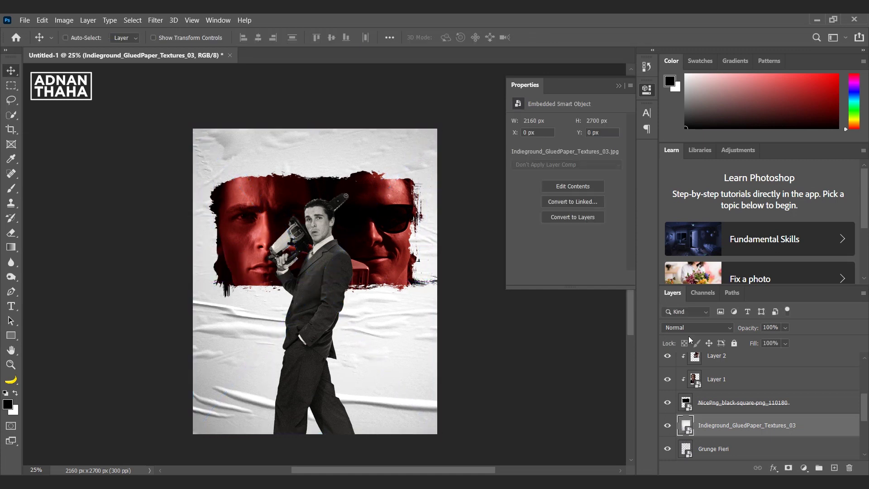
Blend the glued paper texture in Screen mode at 11% opacity.
{"action": "left_click", "coordinate": [690, 327]}
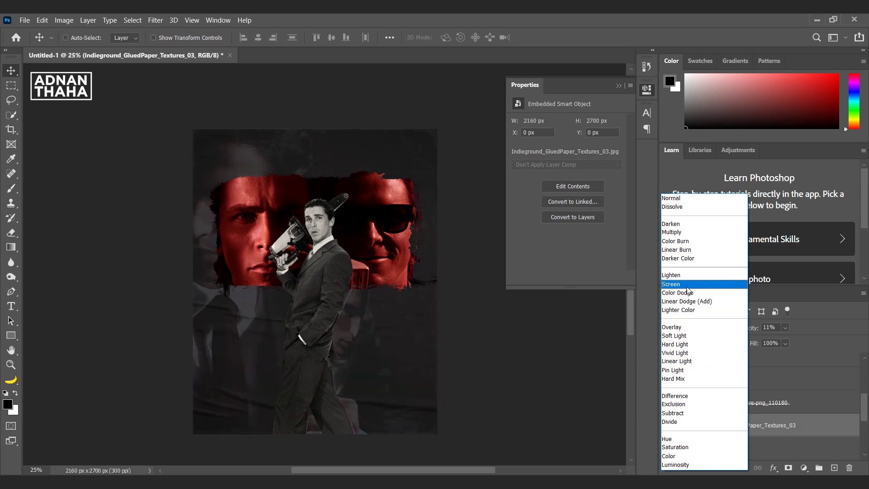
{"action": "left_click", "coordinate": [687, 287]}
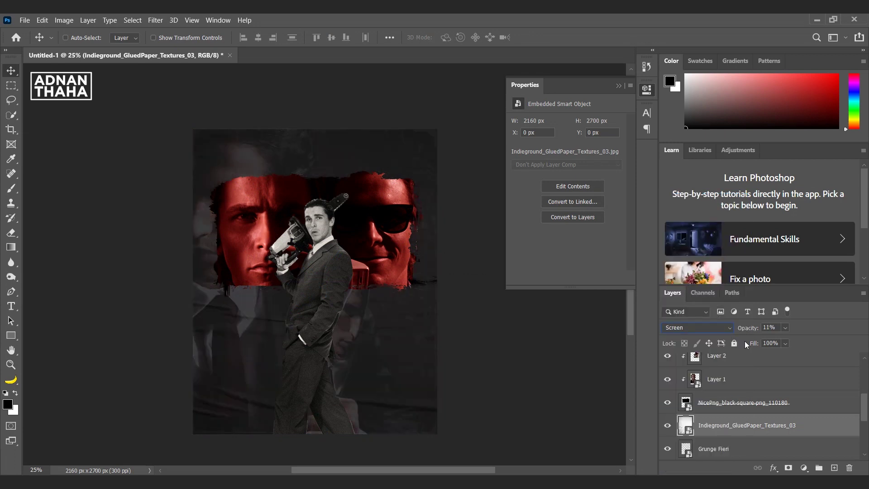
Fine-tune the glued paper texture's opacity and write the white centred title CHRISTIAN BALE on two lines over the man's lower body.
{"action": "mouse_move", "coordinate": [746, 328]}
{"action": "left_mouse_down"}
{"action": "mouse_move", "coordinate": [721, 328]}
{"action": "mouse_move", "coordinate": [819, 342]}
{"action": "mouse_move", "coordinate": [738, 336]}
{"action": "mouse_move", "coordinate": [756, 333]}
{"action": "mouse_move", "coordinate": [747, 334]}
{"action": "left_mouse_up"}
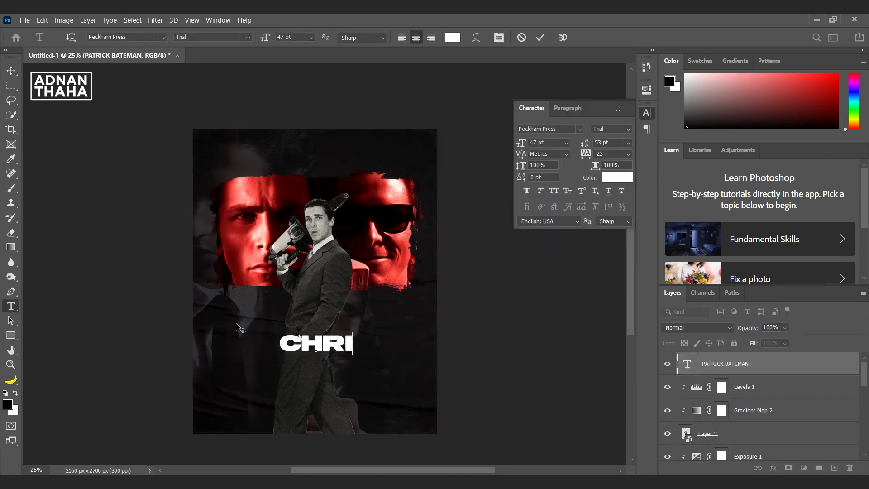
{"action": "type", "text": "STIAN "}
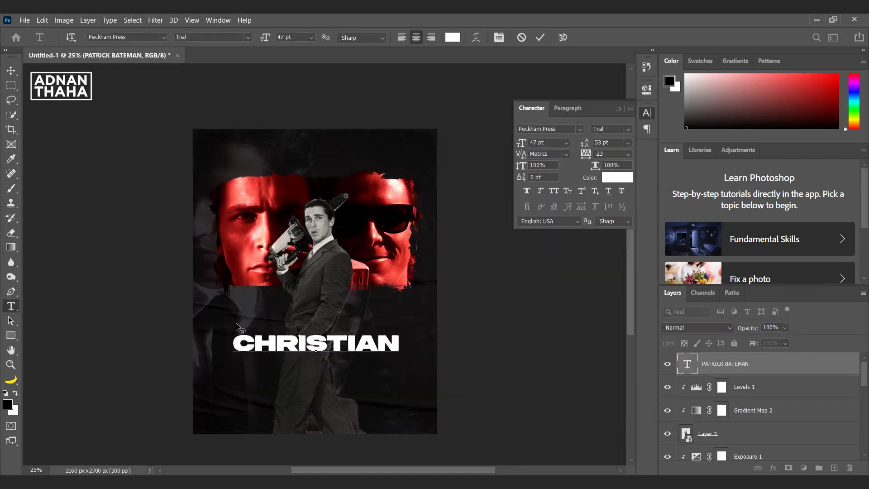
{"action": "type", "text": "BALE"}
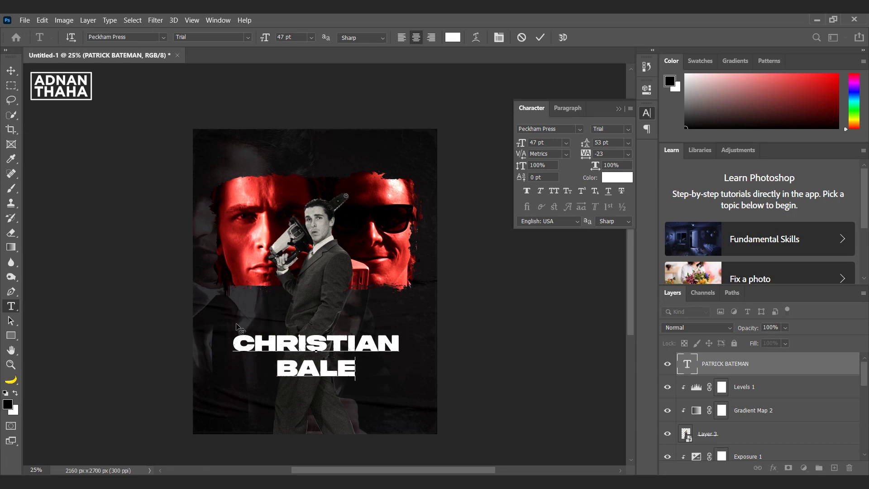
Enlarge the word BALE to 99 pt with 76 pt leading so it spans the width of CHRISTIAN.
{"action": "left_click_drag", "start_coordinate": [354, 372], "coordinate": [213, 342]}
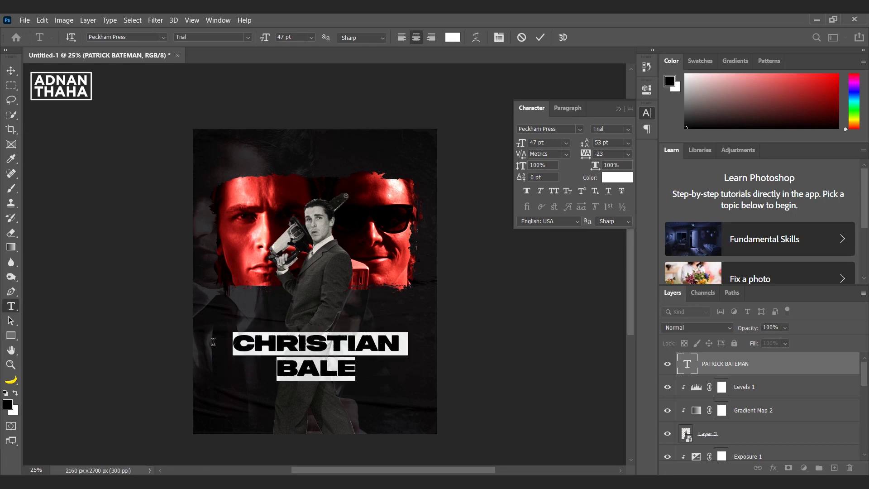
{"action": "left_click_drag", "start_coordinate": [352, 367], "coordinate": [277, 358]}
{"action": "left_click_drag", "start_coordinate": [520, 143], "coordinate": [600, 154]}
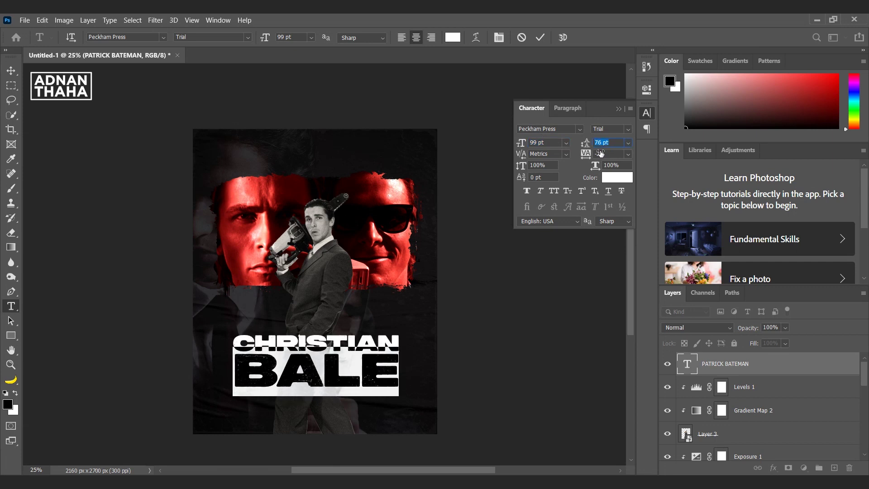
{"action": "left_click", "coordinate": [11, 70]}
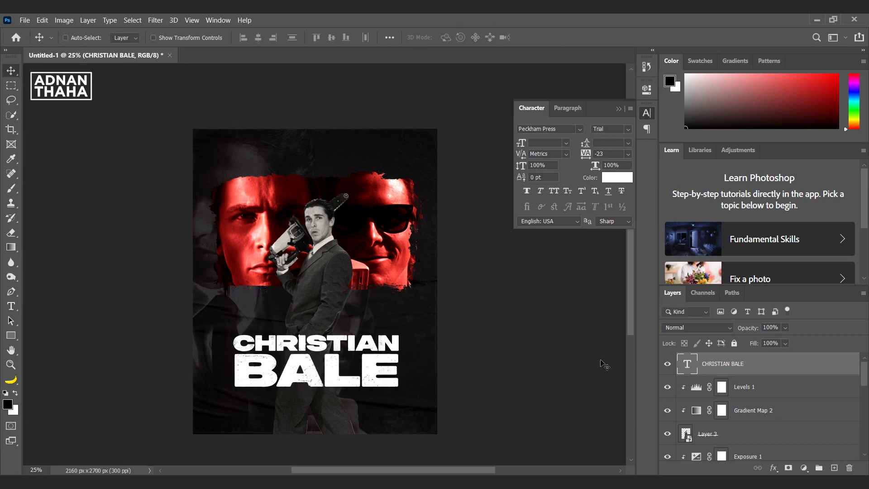
Duplicate the CHRISTIAN BALE text above the original and replace the copy's wording with HAPPY B.
{"action": "left_click_drag", "start_coordinate": [362, 364], "coordinate": [362, 310], "text": "alt"}
{"action": "key", "text": "t"}
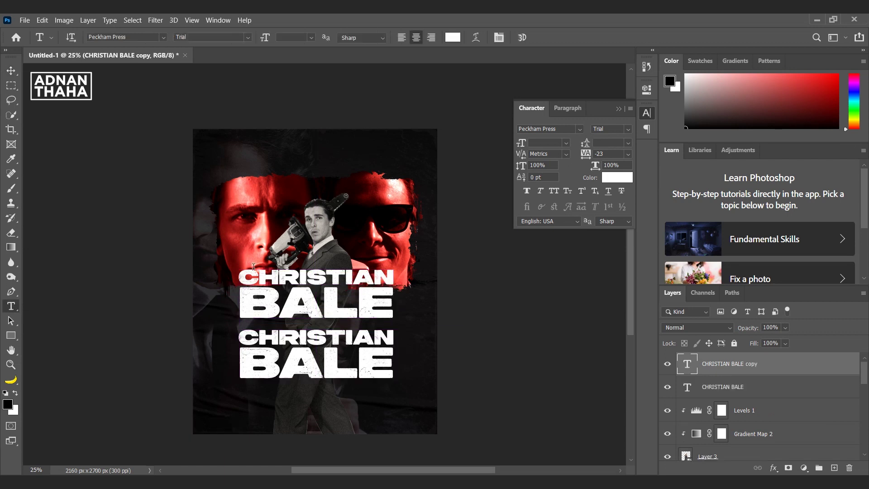
{"action": "left_click_drag", "start_coordinate": [243, 273], "coordinate": [458, 344]}
{"action": "type", "text": "HAPP"}
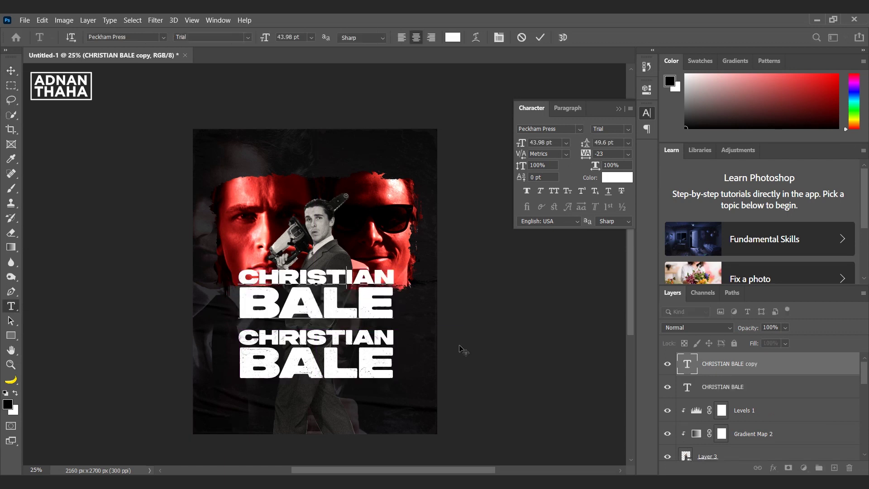
{"action": "type", "text": "Y B"}
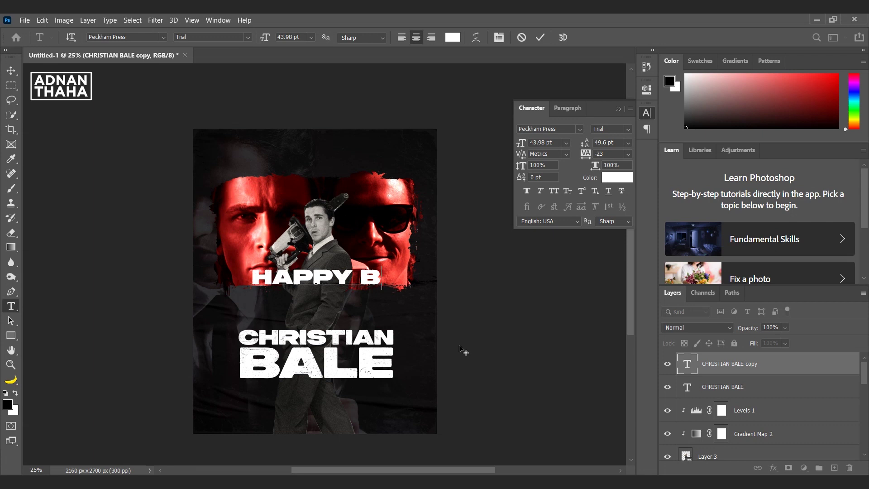
{"action": "type", "text": "'DAY"}
{"action": "key", "text": "shift+Left"}
{"action": "key", "text": "shift+Left"}
{"action": "key", "text": "shift+Left"}
{"action": "key", "text": "shift+Left"}
{"action": "key", "text": "BackSpace"}
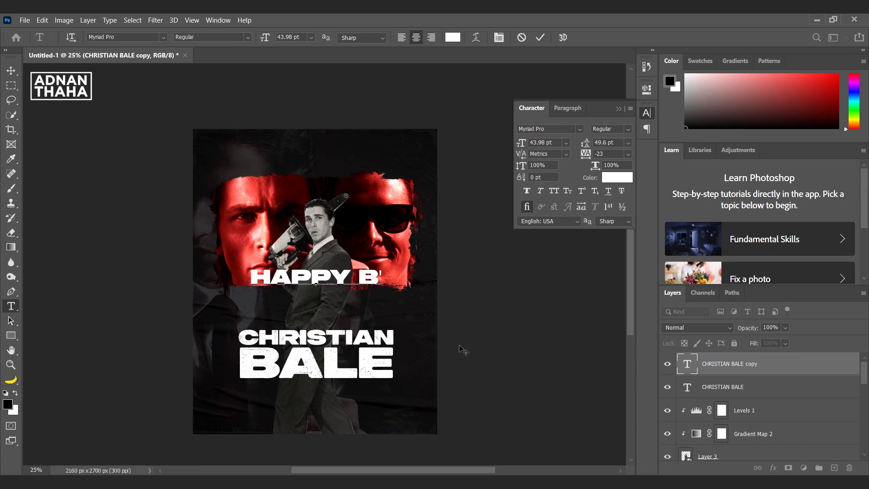
{"action": "type", "text": "DAY"}
{"action": "key", "text": "BackSpace"}
{"action": "key", "text": "BackSpace"}
{"action": "key", "text": "BackSpace"}
{"action": "key", "text": "BackSpace"}
{"action": "key", "text": "BackSpace"}
{"action": "key", "text": "BackSpace"}
Complete the duplicated line as HAPPY B DAY and make it outline-only with a Stroke effect and 0% fill opacity.
{"action": "type", "text": "B DAY"}
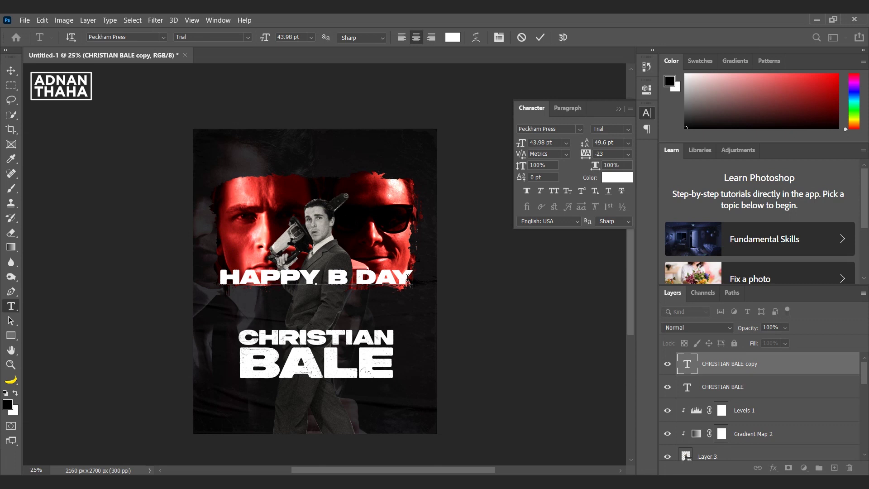
{"action": "left_click", "coordinate": [11, 70]}
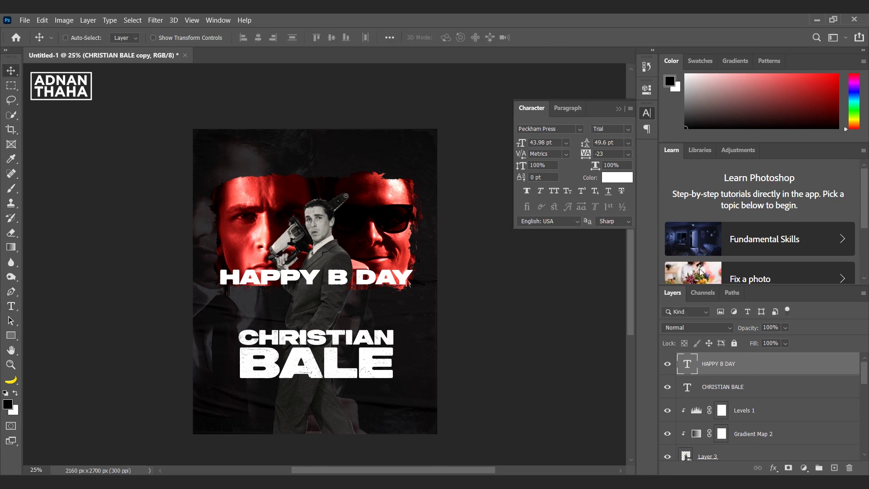
{"action": "double_click", "coordinate": [783, 374]}
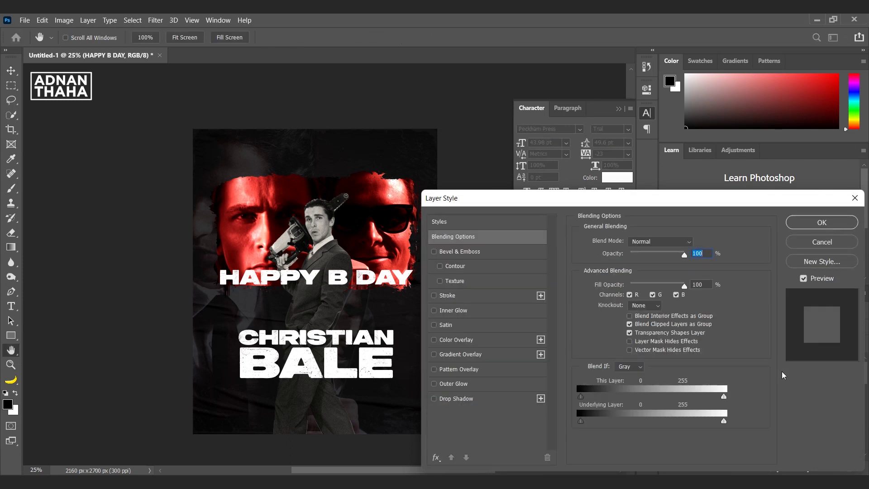
{"action": "left_click", "coordinate": [433, 295]}
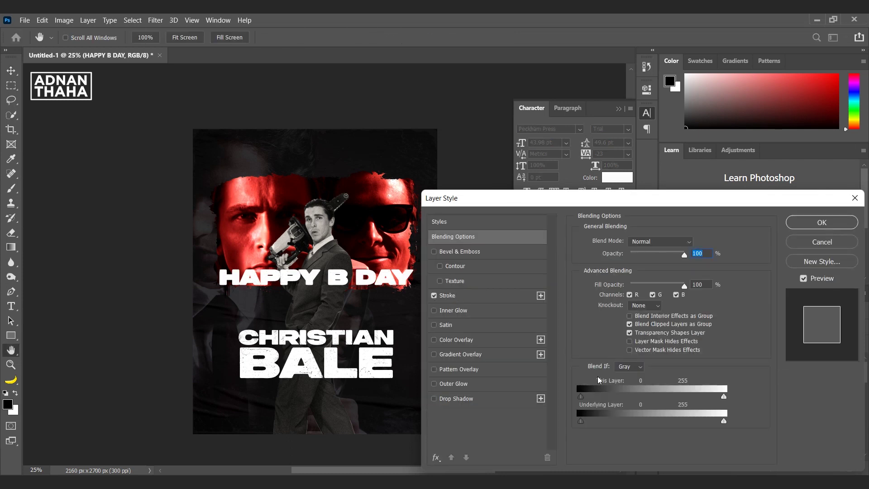
{"action": "left_click_drag", "start_coordinate": [640, 286], "coordinate": [630, 285]}
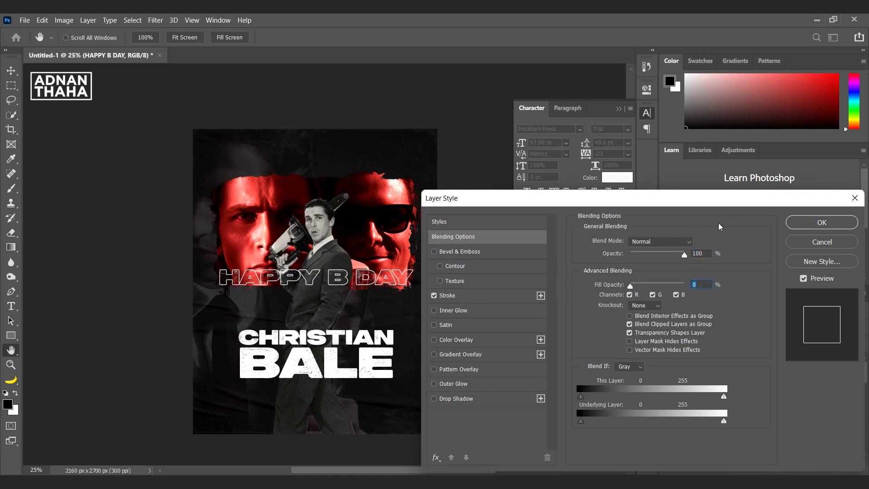
{"action": "left_click", "coordinate": [787, 223]}
Shrink the HAPPY B DAY outline text to 19.47 pt with 117 tracking and place it centred just above CHRISTIAN.
{"action": "key", "text": "v"}
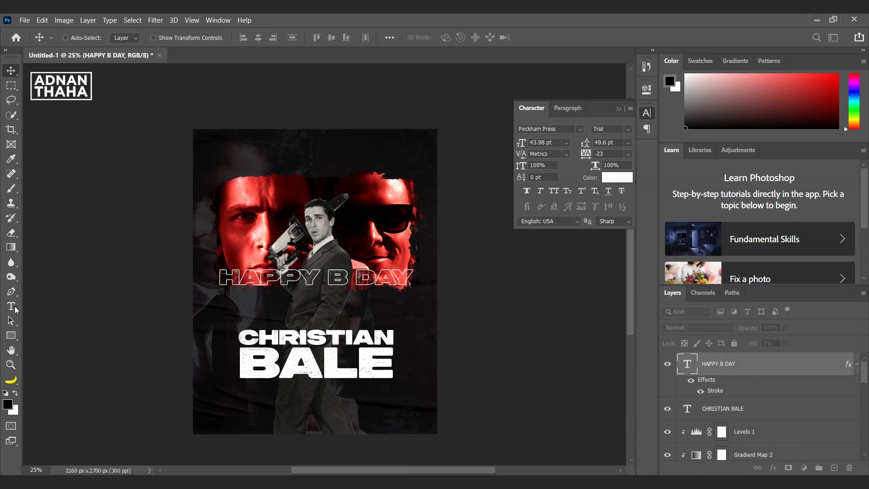
{"action": "key", "text": "ctrl+t"}
{"action": "left_click_drag", "start_coordinate": [413, 285], "coordinate": [384, 322]}
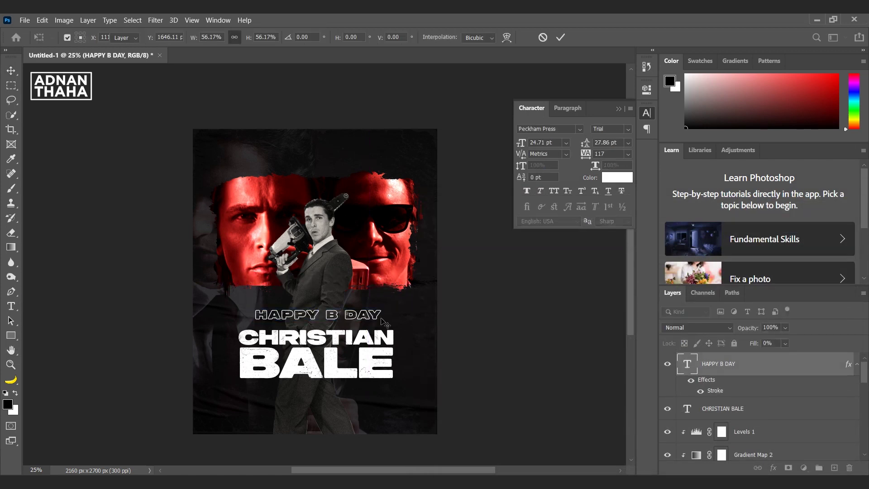
{"action": "key", "text": "Return"}
{"action": "key", "text": "shift+Down"}
{"action": "key", "text": "shift+Down"}
{"action": "key", "text": "shift+Down"}
{"action": "key", "text": "shift+Down"}
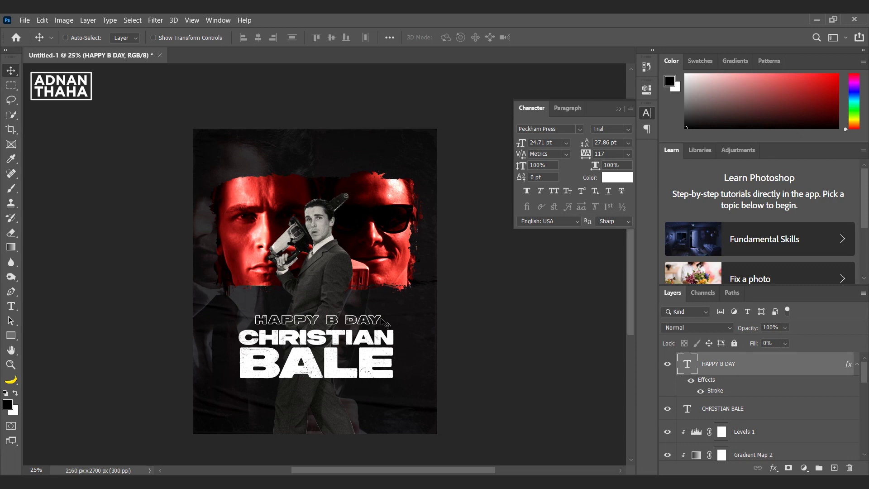
{"action": "key", "text": "Up"}
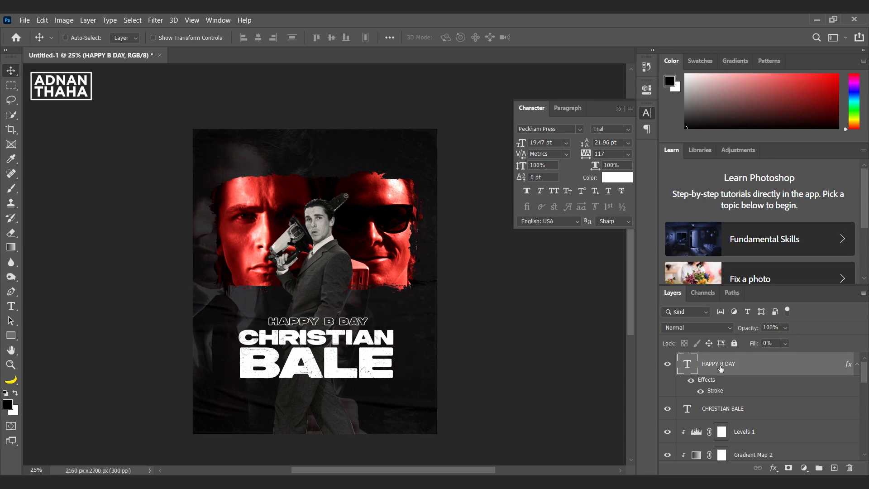
Add a new layer above Levels 1 and paint black behind the title with a soft 1400 px brush at 44% opacity.
{"action": "left_click", "coordinate": [722, 431]}
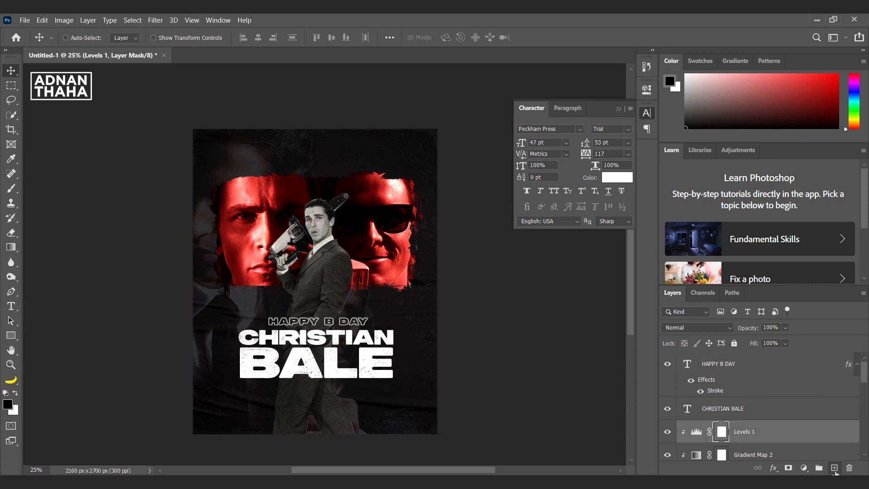
{"action": "left_click", "coordinate": [834, 468]}
{"action": "left_click", "coordinate": [13, 191]}
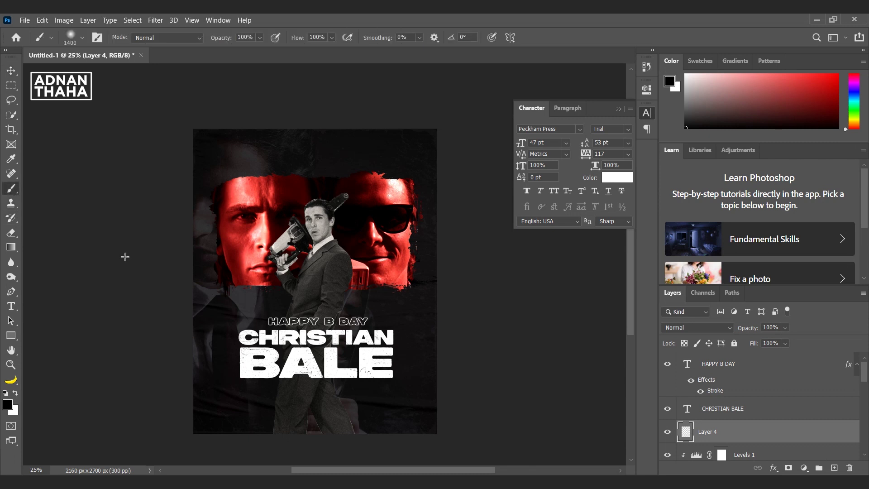
{"action": "key", "text": "Caps_Lock"}
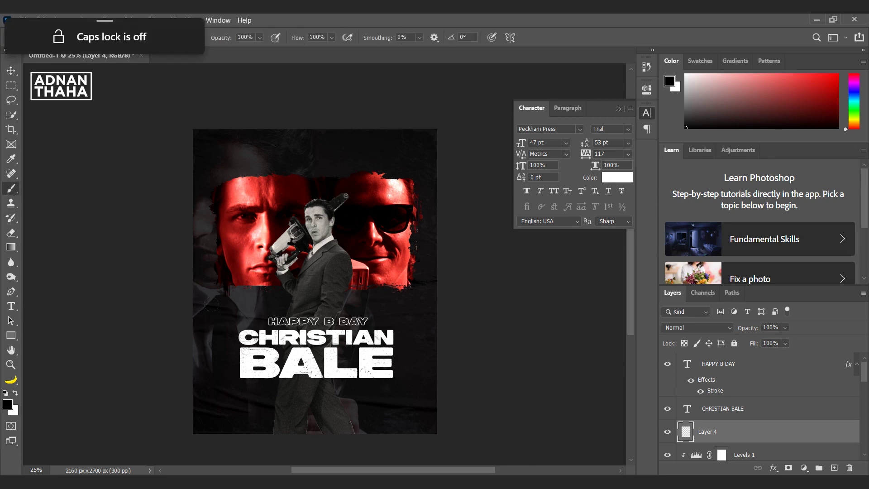
{"action": "left_click_drag", "start_coordinate": [216, 38], "coordinate": [192, 41]}
{"action": "left_click", "coordinate": [260, 362]}
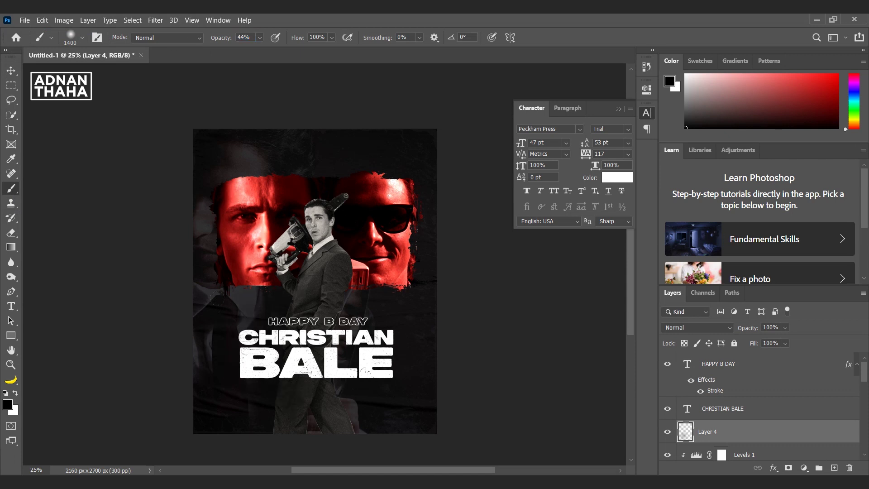
{"action": "left_click", "coordinate": [316, 364]}
{"action": "left_click", "coordinate": [363, 366]}
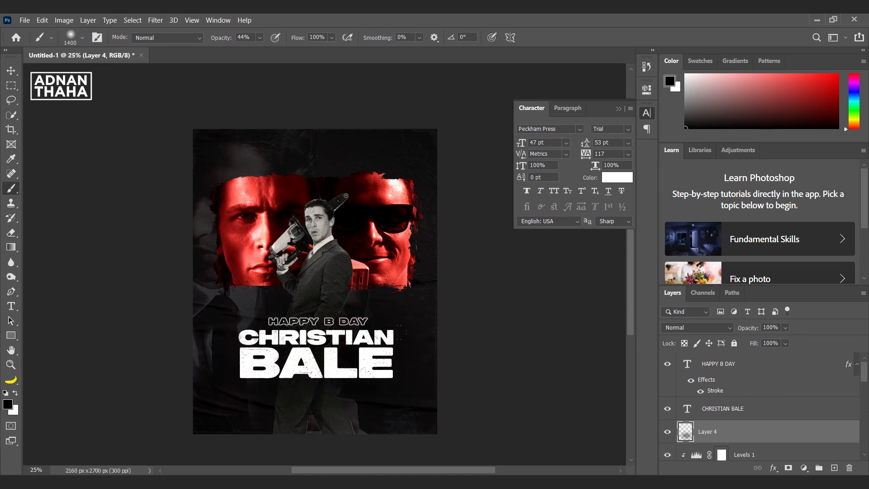
Enlarge the brush to 1900 px and lower its opacity to 18% for softer shading on the dark layer.
{"action": "key", "text": "bracketright"}
{"action": "left_click_drag", "start_coordinate": [216, 39], "coordinate": [199, 39]}
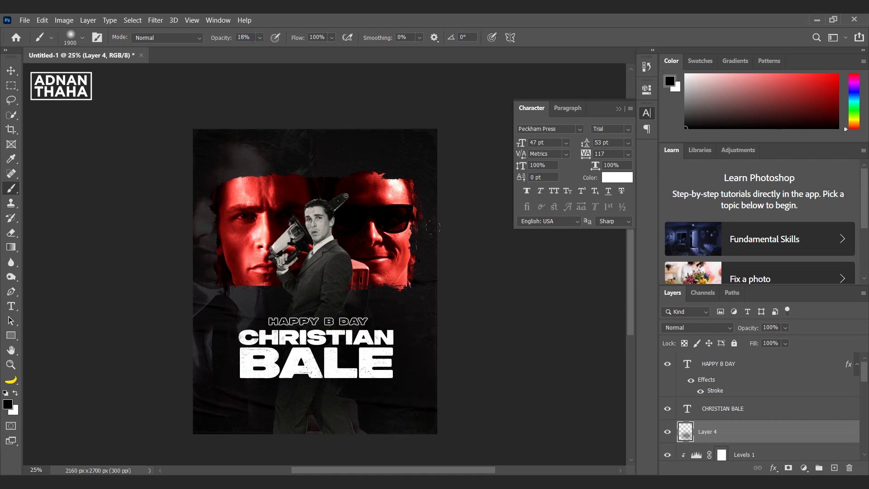